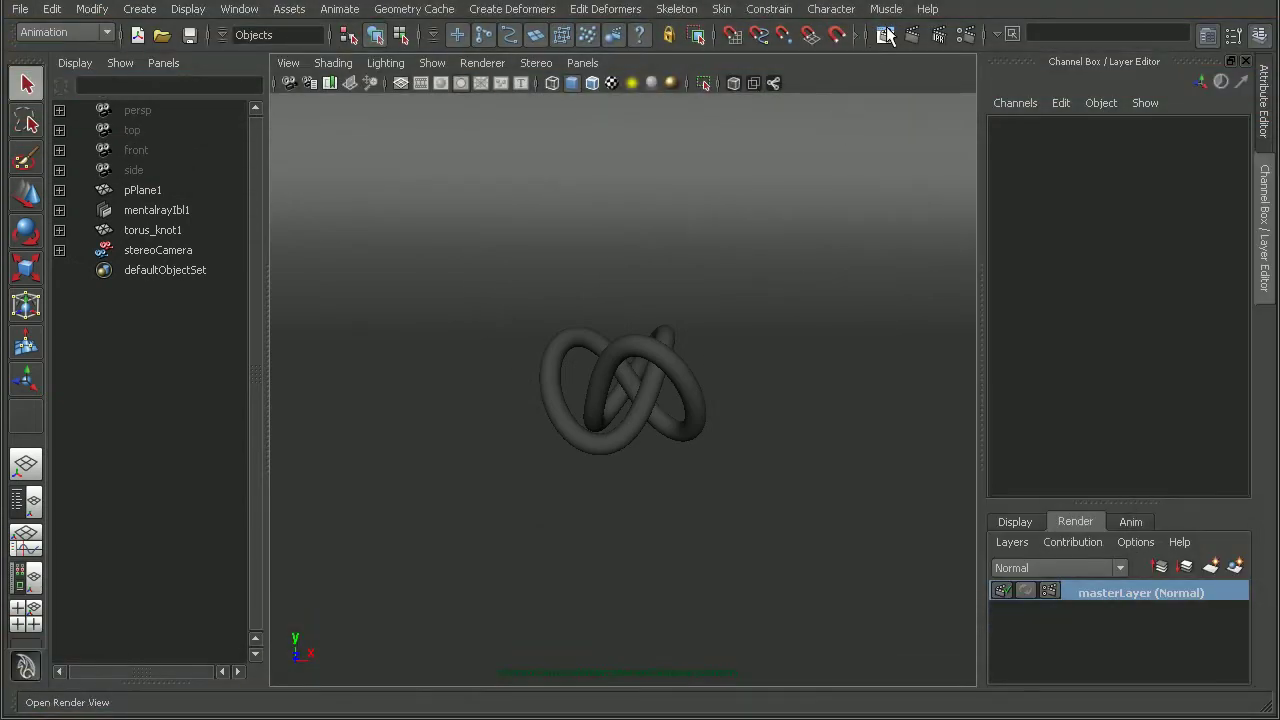
# Review the earlier renders in the Render View window, then close it
pyautogui.click(886, 36)
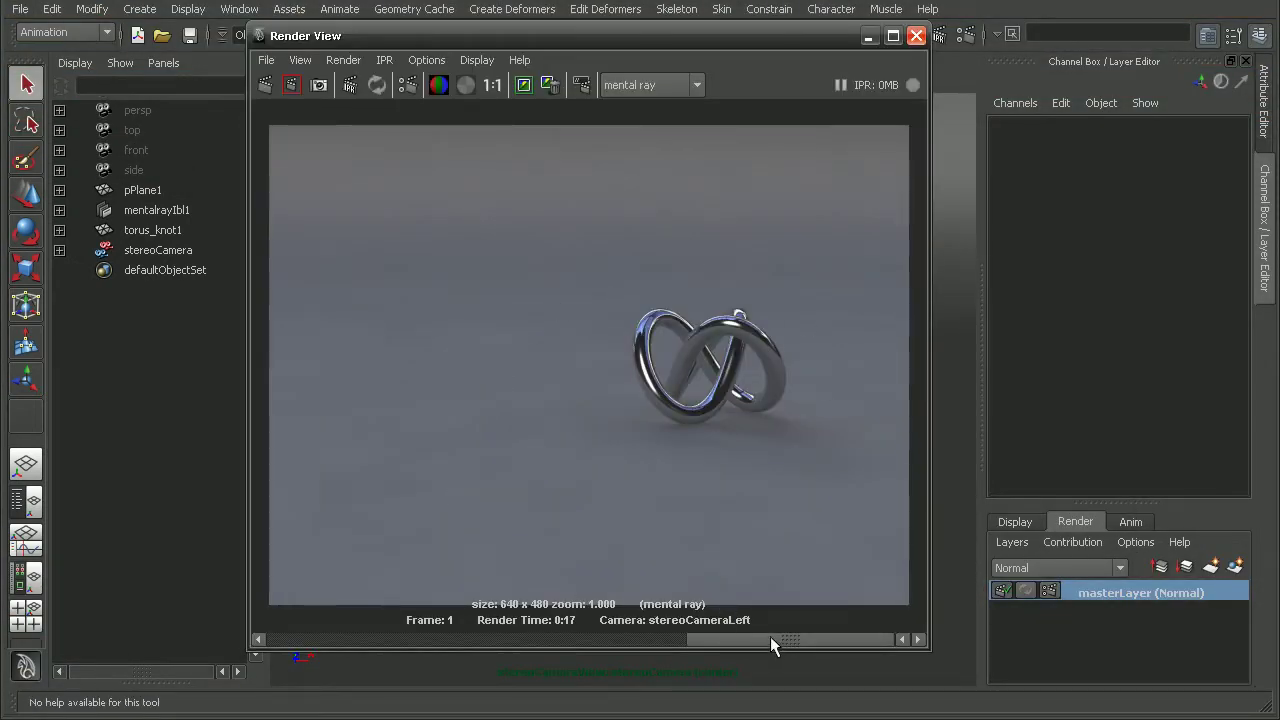
pyautogui.moveTo(769, 635); pyautogui.dragTo(649, 620)
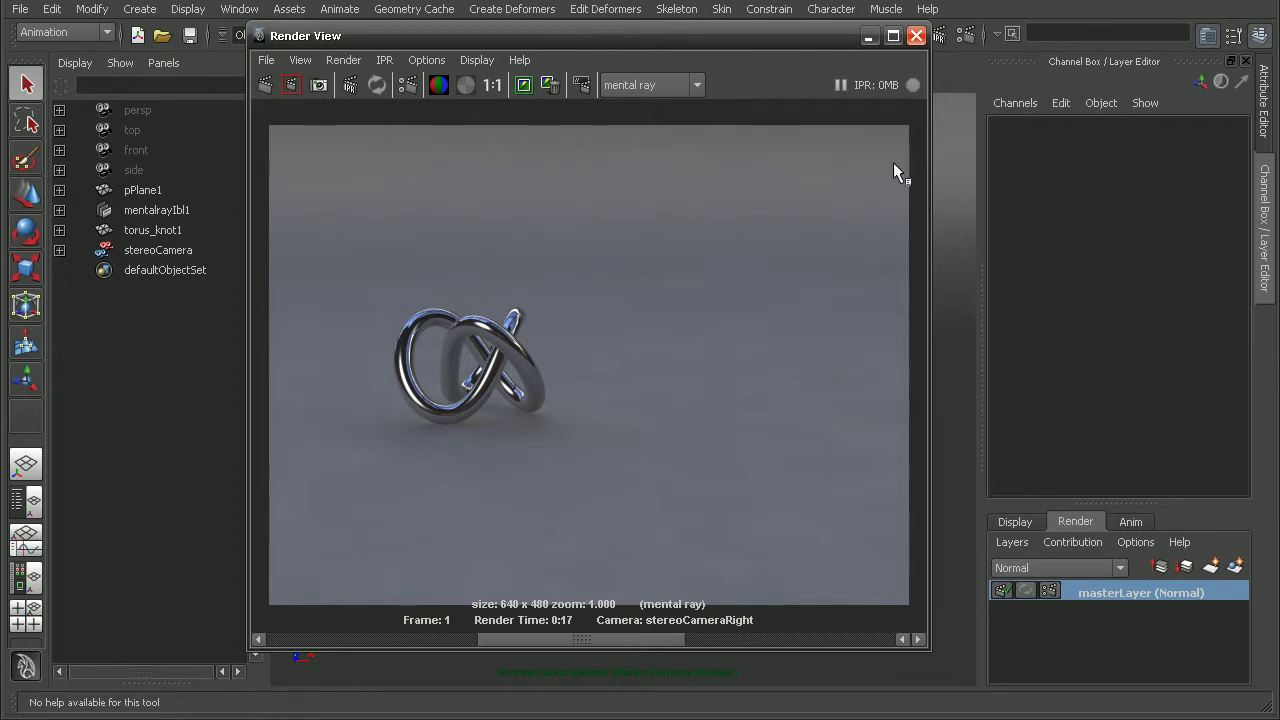
pyautogui.click(916, 36)
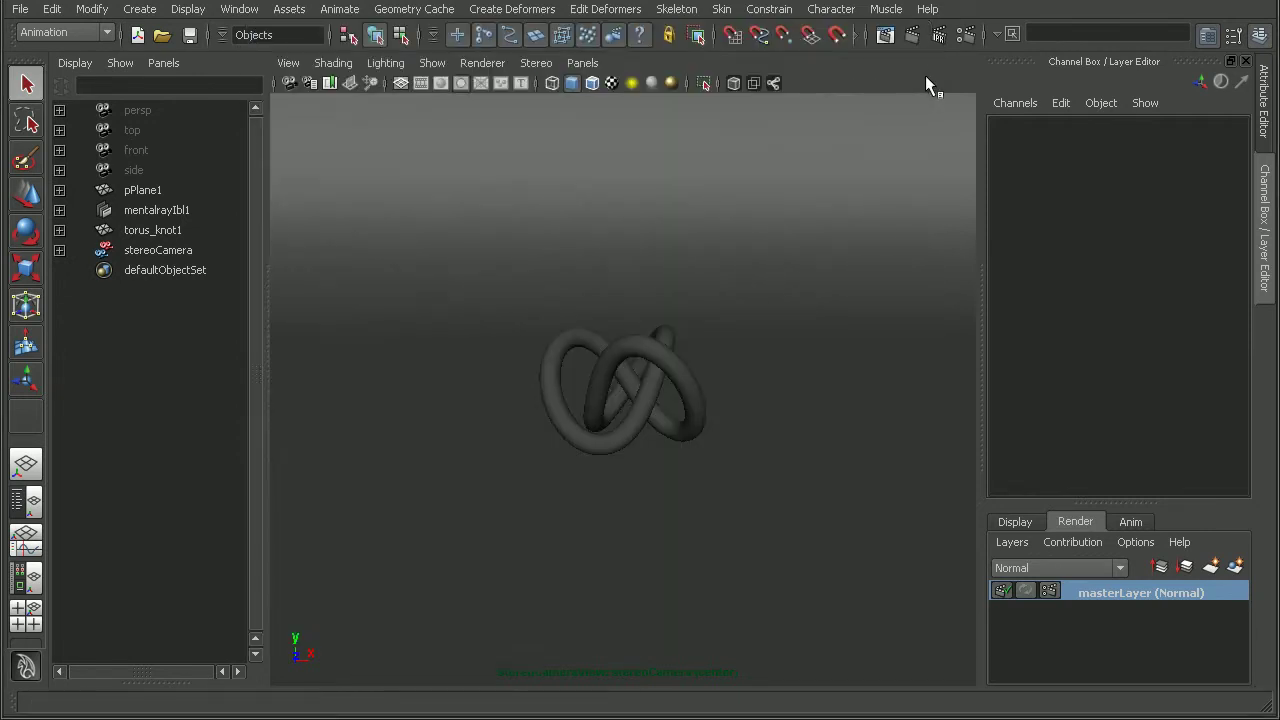
# Copy masterLayer and rename the new render layer depthRenderLayer
pyautogui.rightClick(1105, 601)
pyautogui.click(1148, 706)
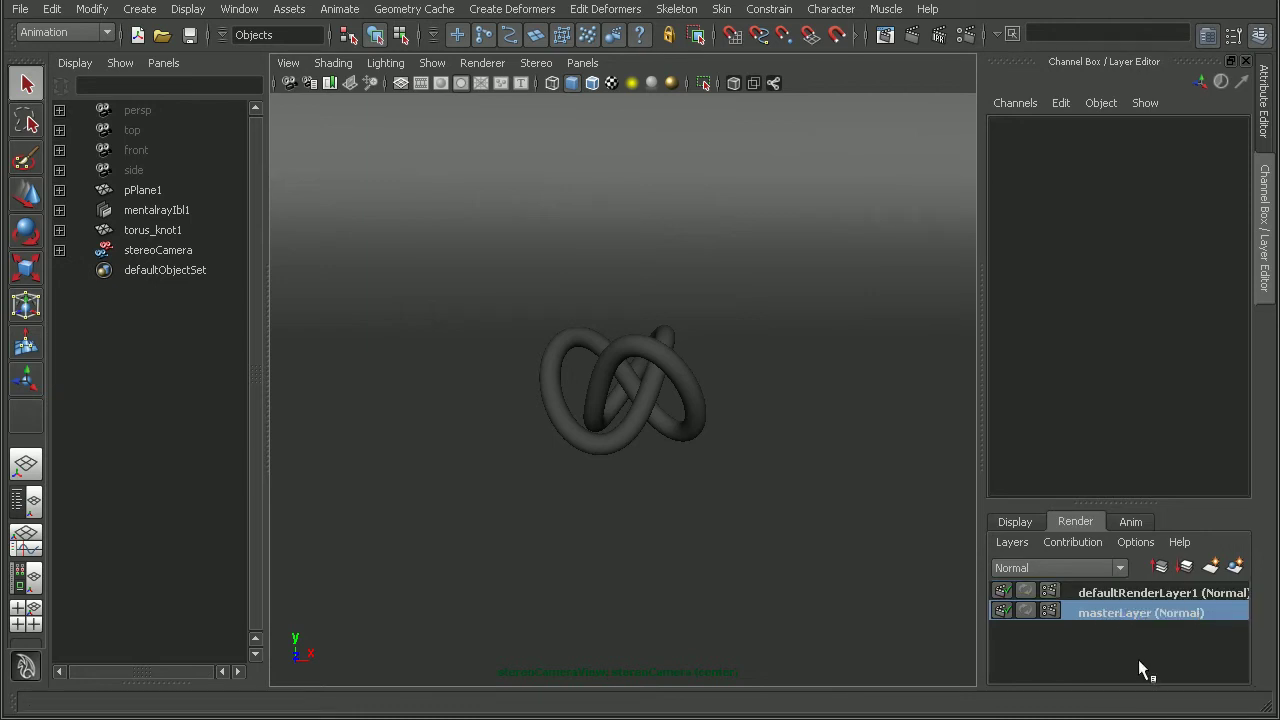
pyautogui.click(1120, 594)
pyautogui.doubleClick(1116, 595)
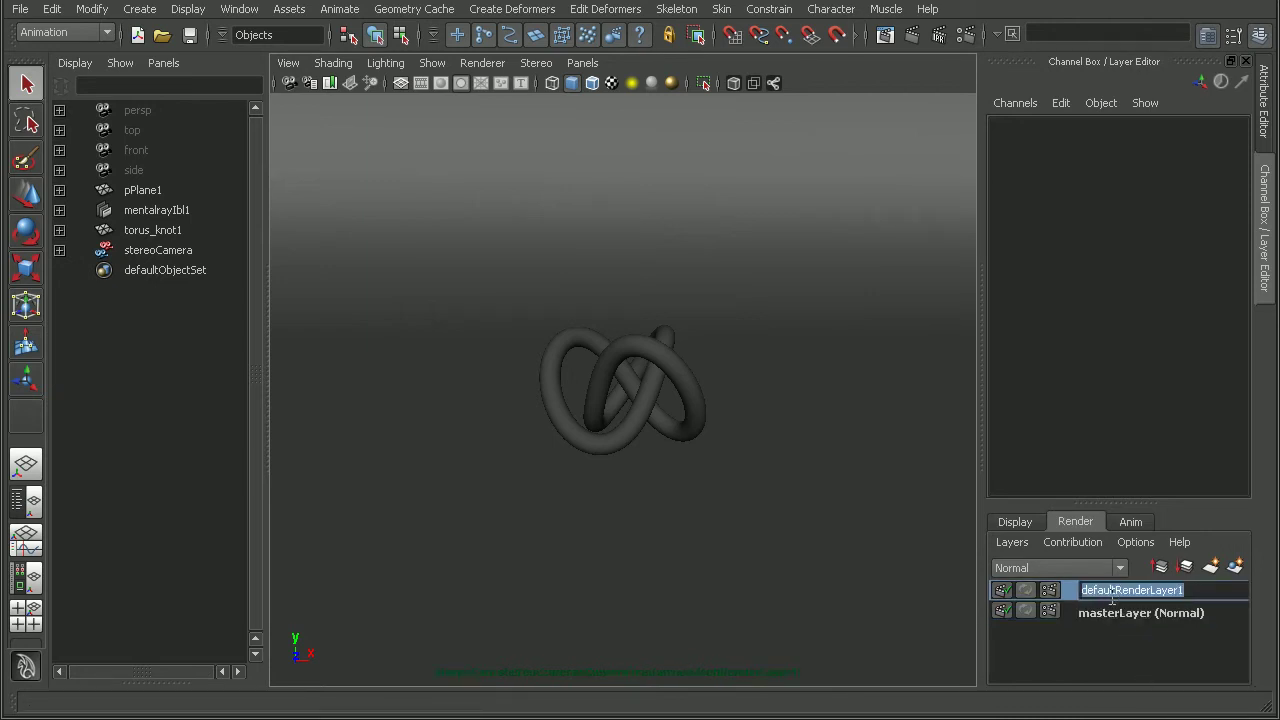
pyautogui.write('depthRedne')
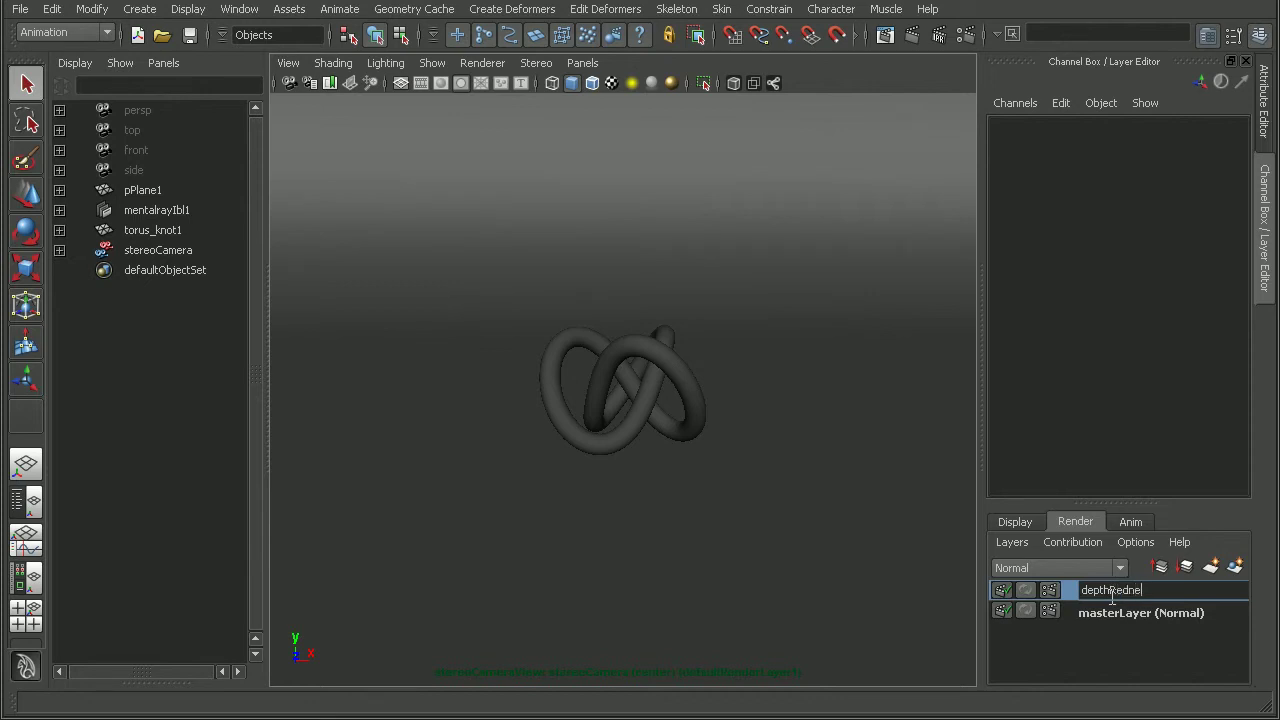
pyautogui.press('BackSpace')
pyautogui.press('BackSpace')
pyautogui.press('BackSpace')
pyautogui.write('nderLayer')
pyautogui.press('Return')
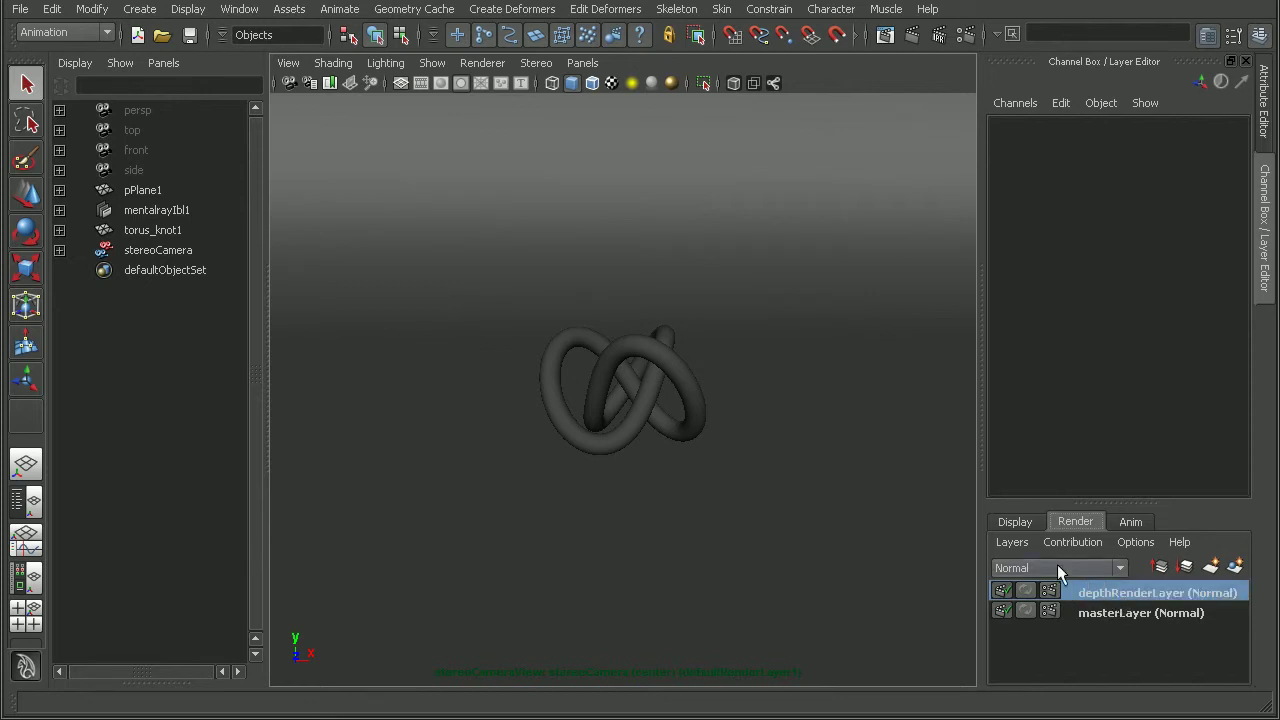
# Apply the Luminance Depth preset to depthRenderLayer, adding surfaceShader1 and setRange1 overrides
pyautogui.click(1012, 541)
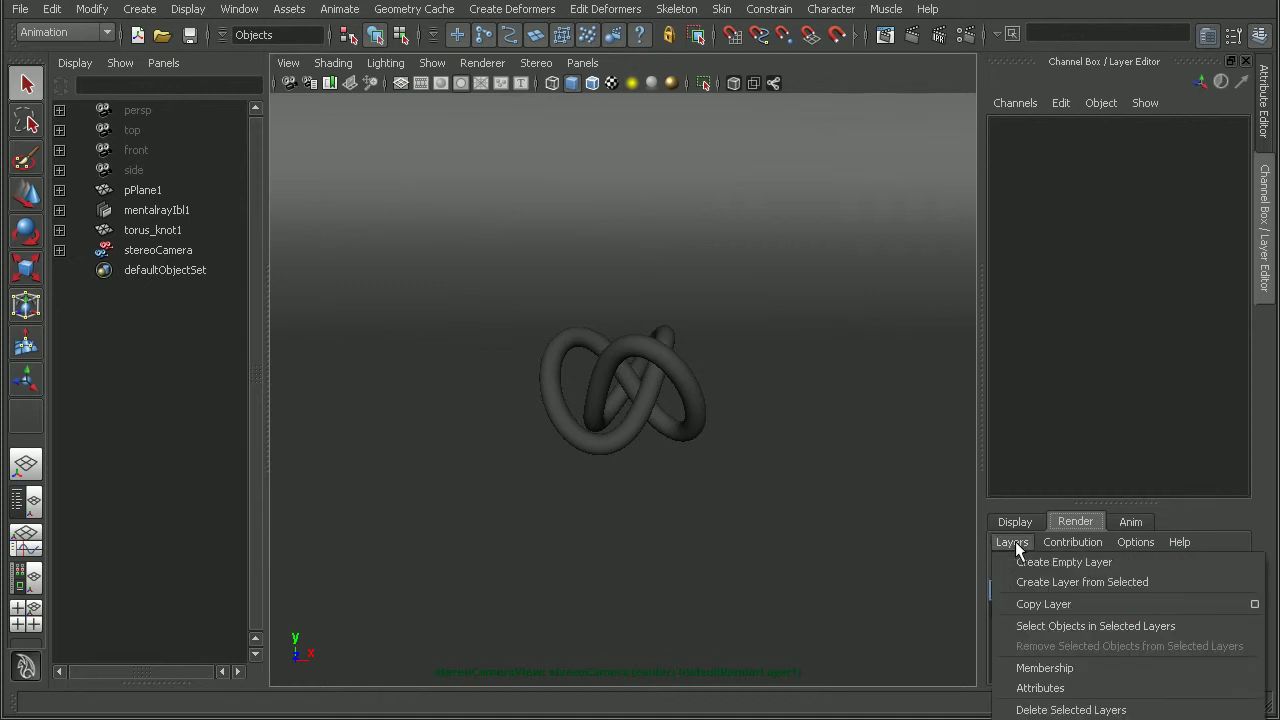
pyautogui.click(1060, 688)
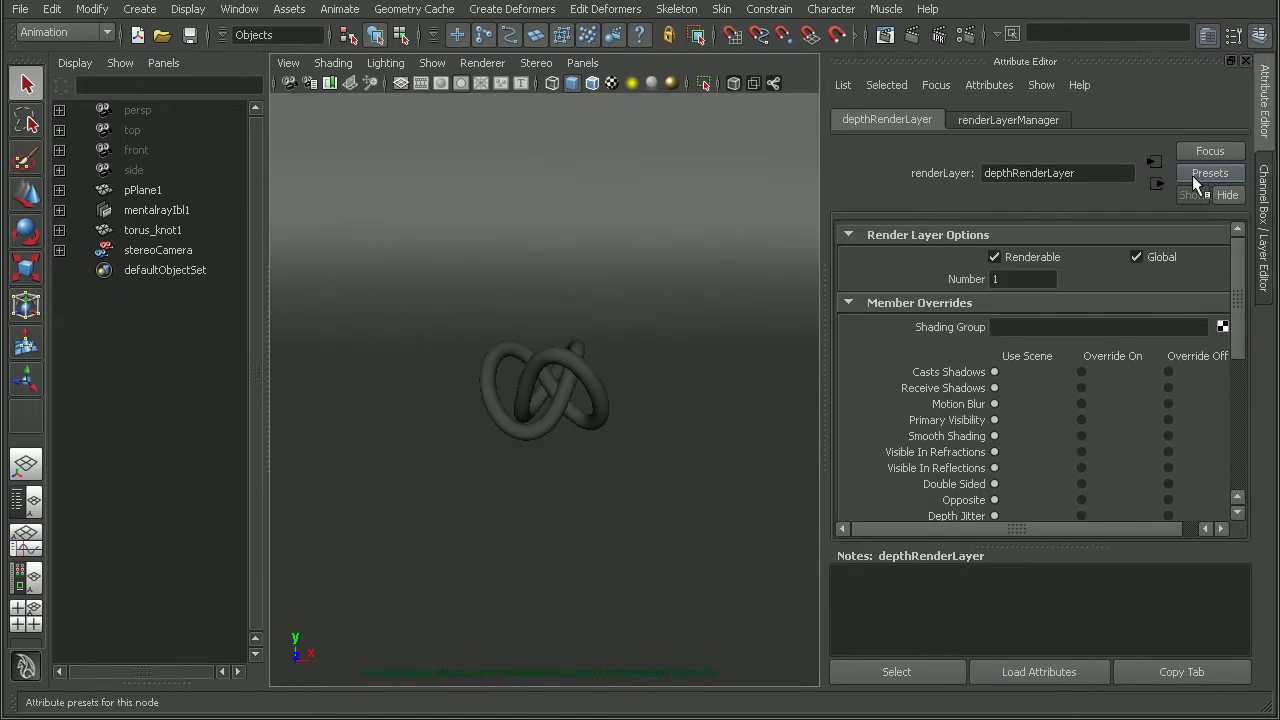
pyautogui.click(1226, 178)
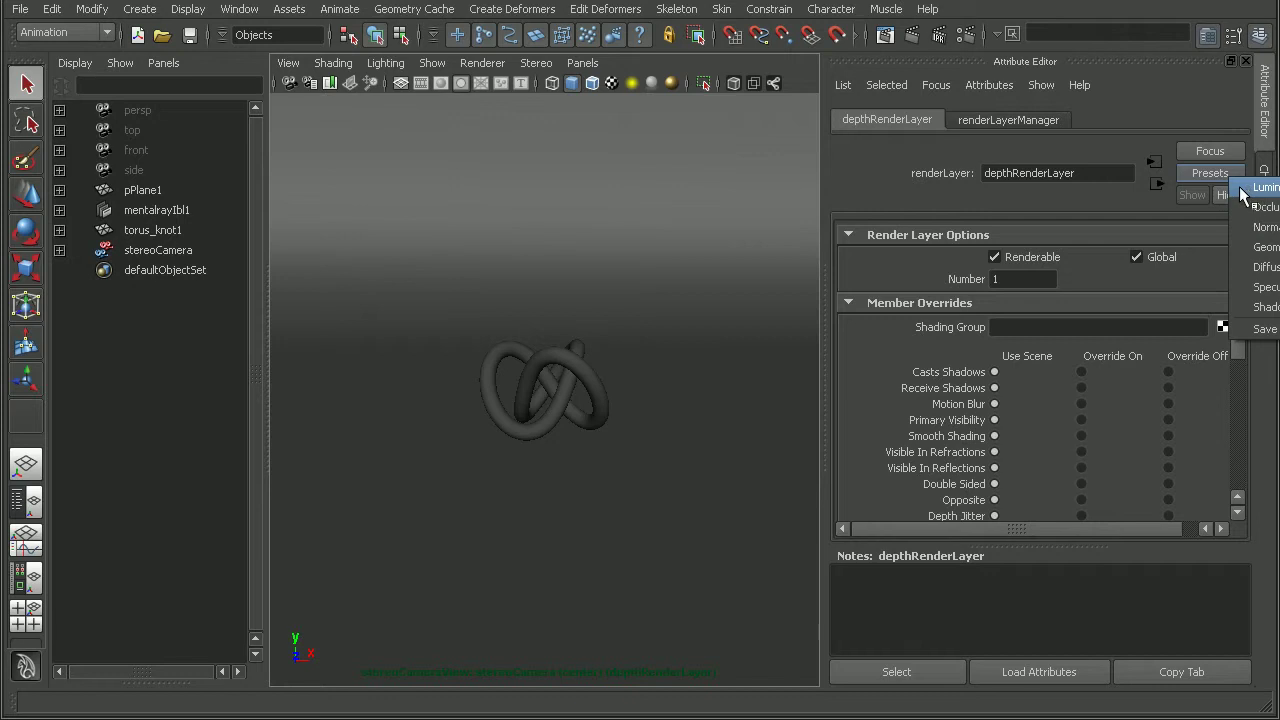
pyautogui.click(1245, 190)
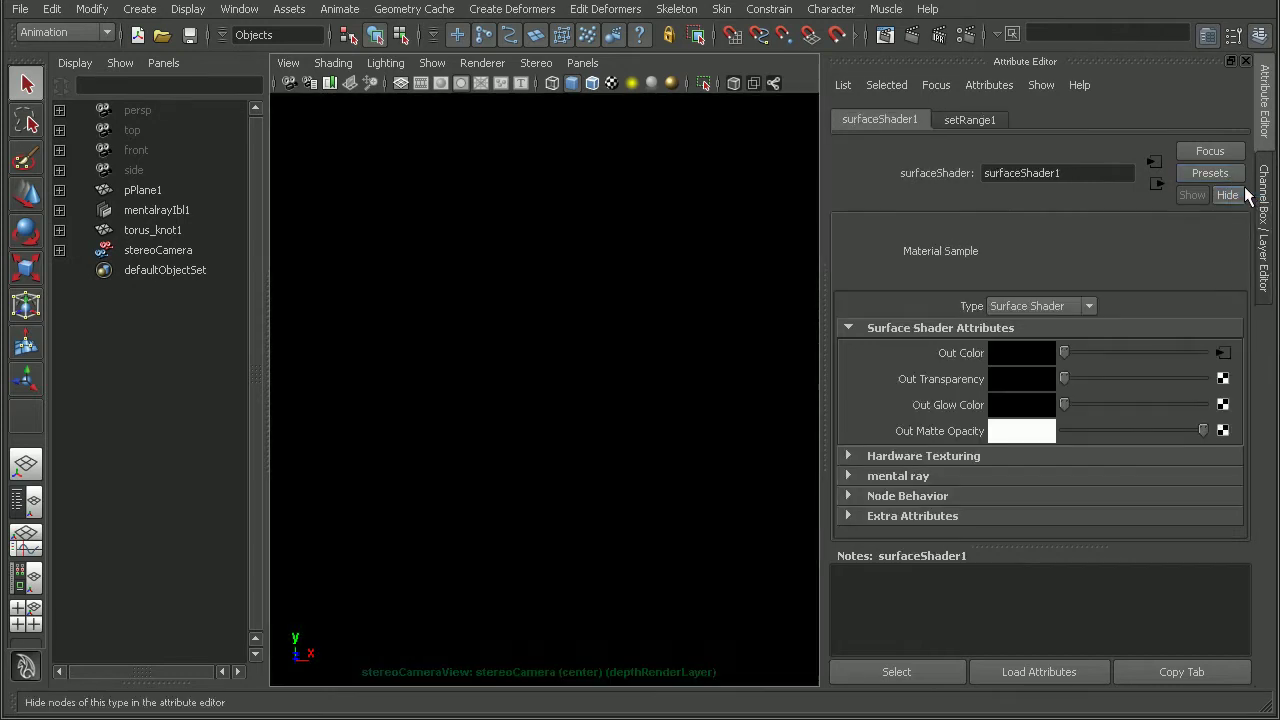
# Open Render View, nudge it right, and restore the Channel Box/Layer Editor panel
pyautogui.click(891, 41)
pyautogui.moveTo(646, 35); pyautogui.dragTo(685, 40)
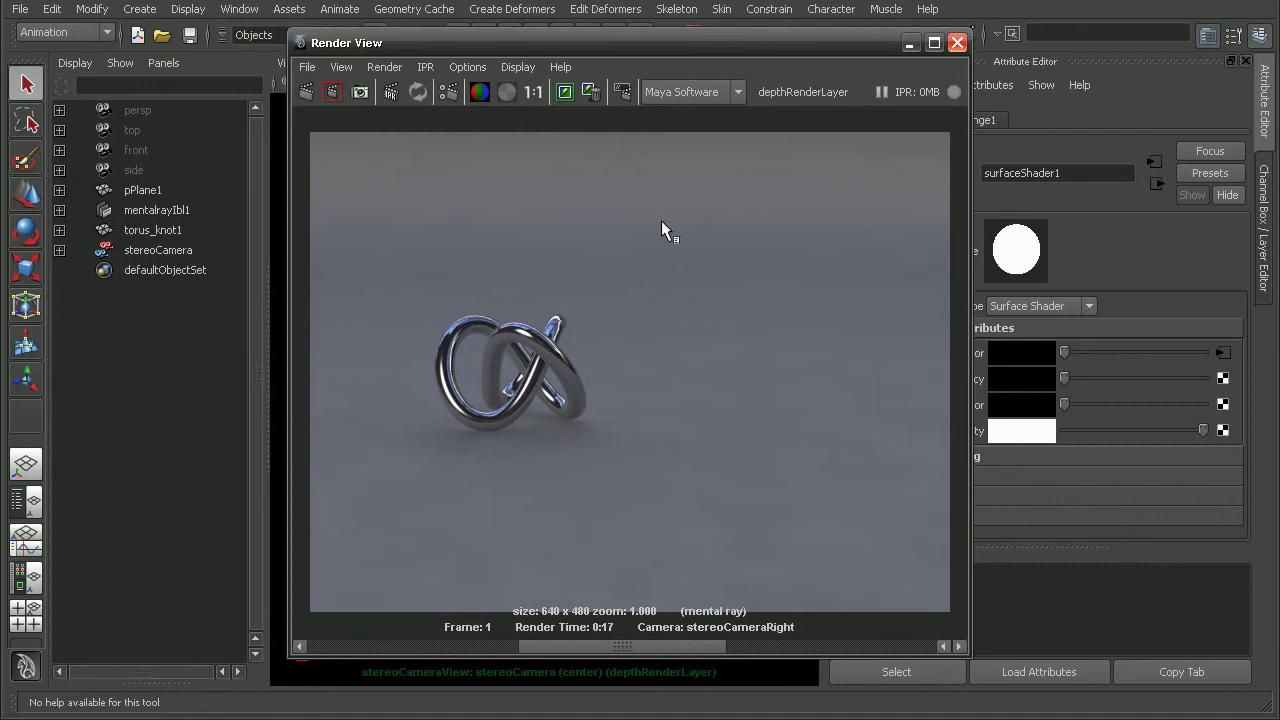
pyautogui.click(1264, 230)
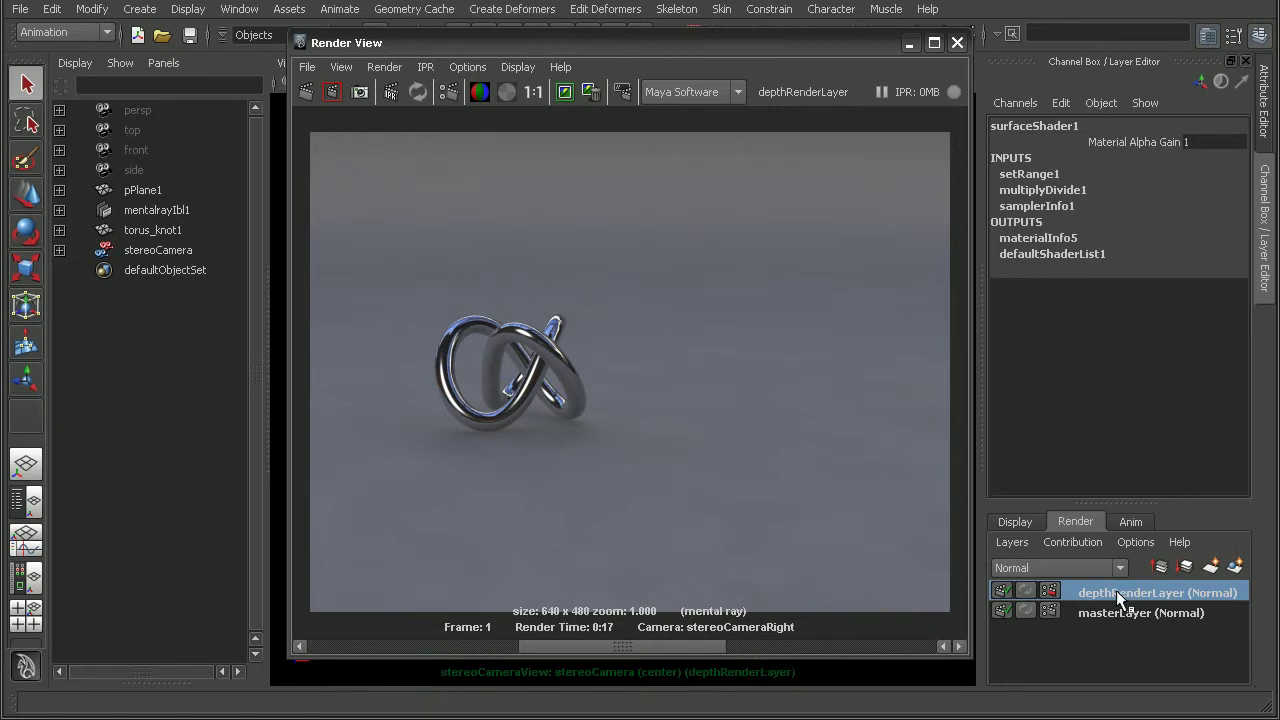
# Render depthRenderLayer from stereoCameraLeft and then stereoCameraRight, both coming out all white
pyautogui.click(384, 67)
pyautogui.moveTo(405, 183)
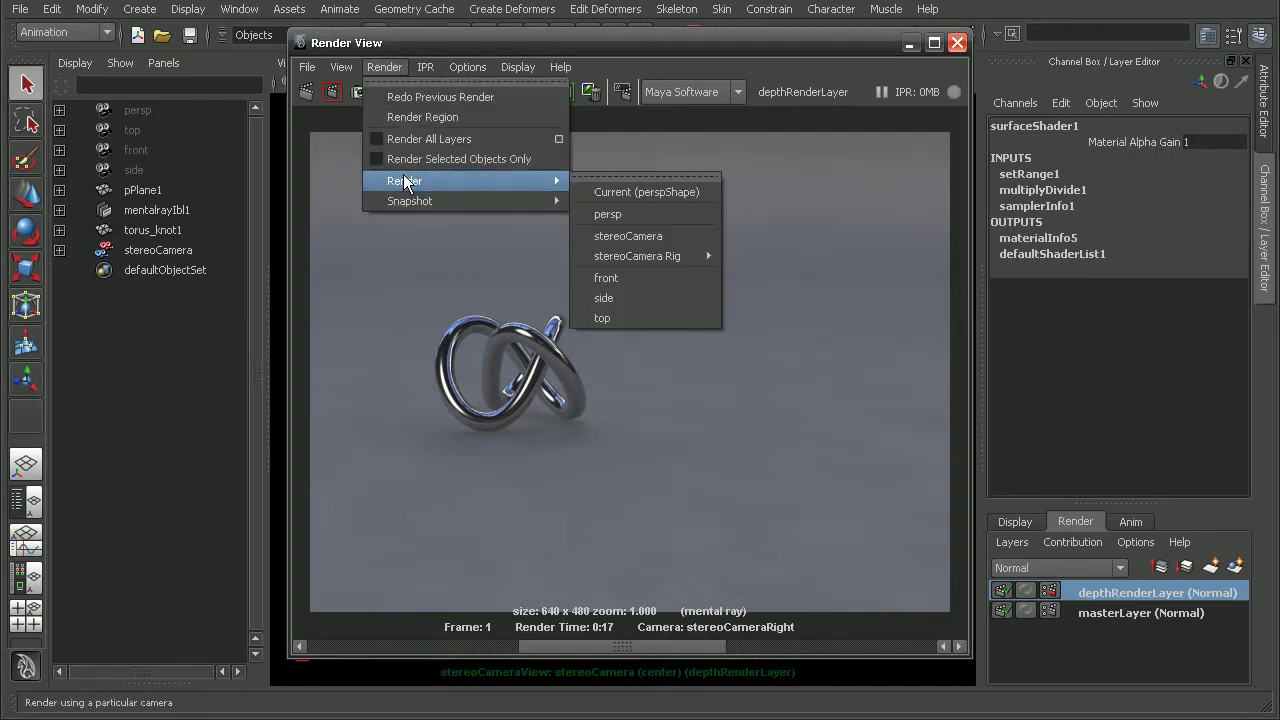
pyautogui.moveTo(679, 255)
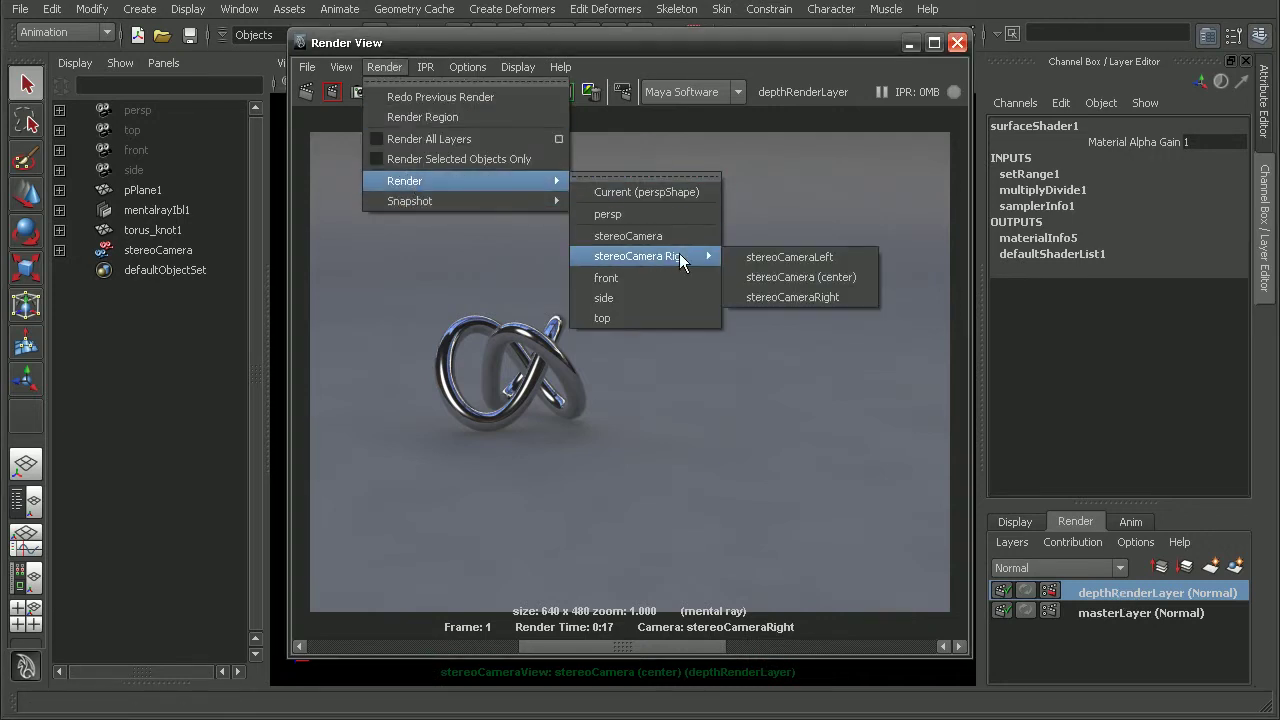
pyautogui.click(783, 258)
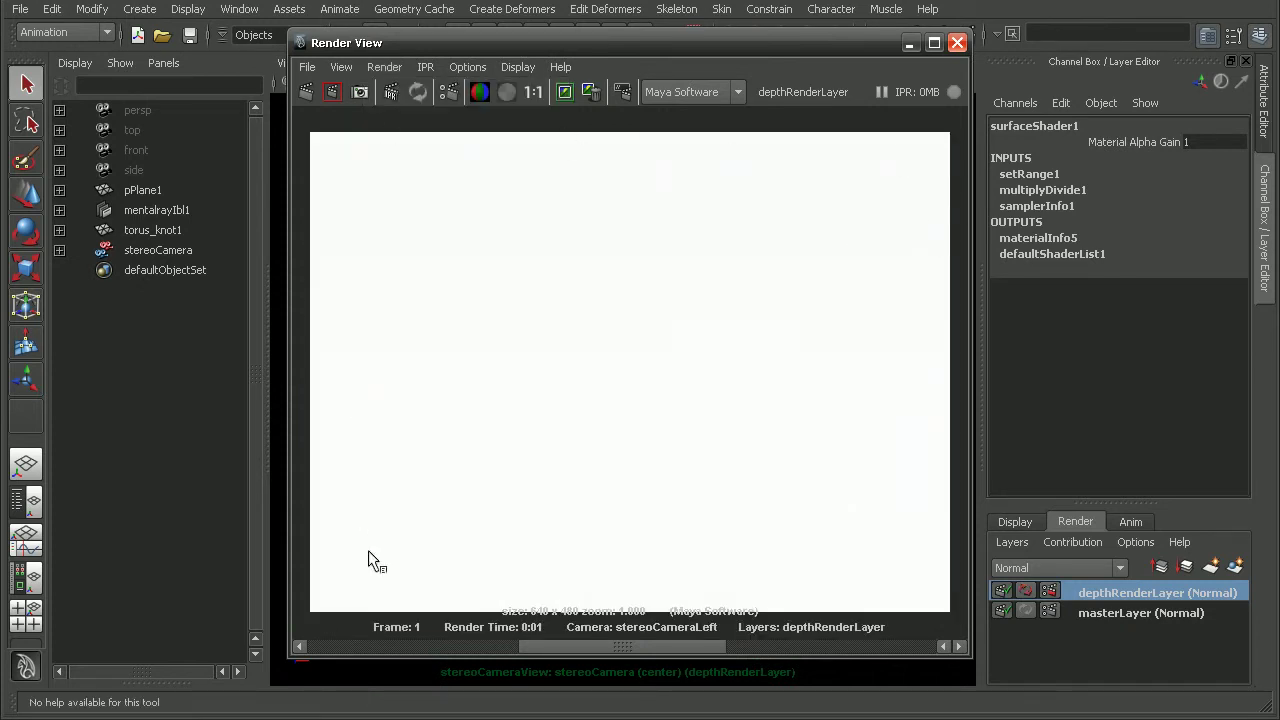
pyautogui.click(384, 67)
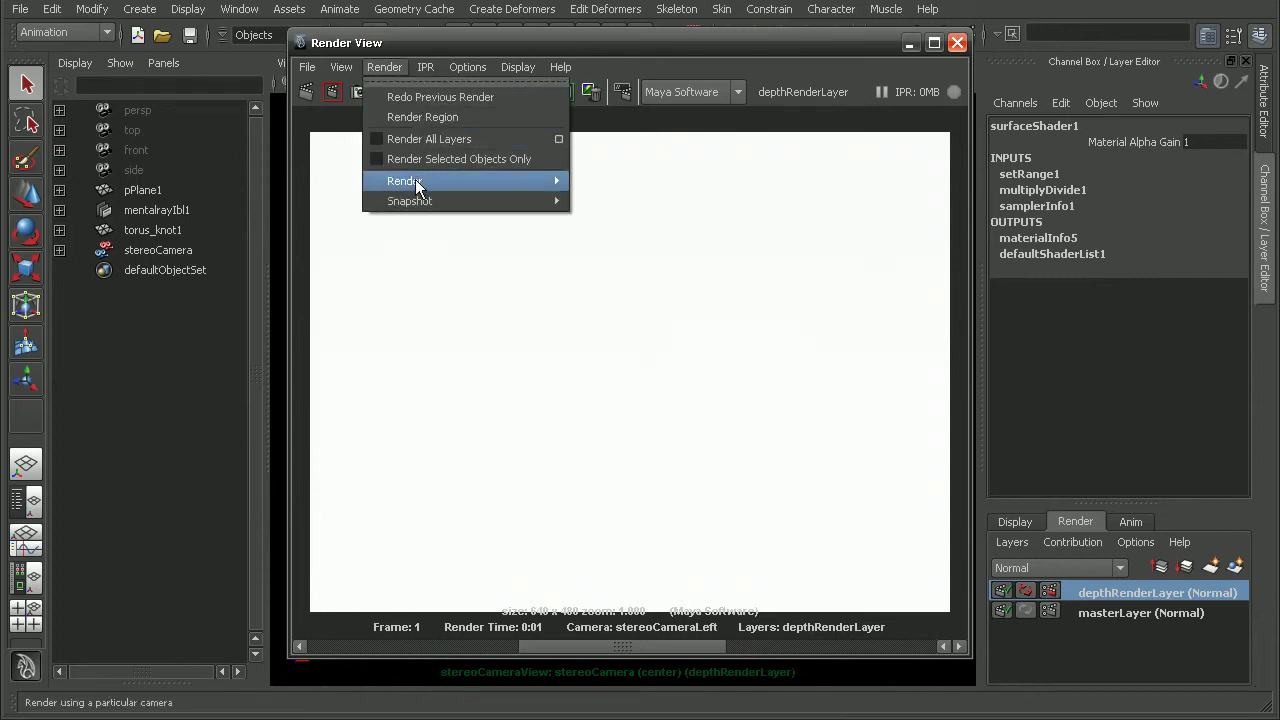
pyautogui.moveTo(415, 181)
pyautogui.moveTo(687, 256)
pyautogui.click(829, 297)
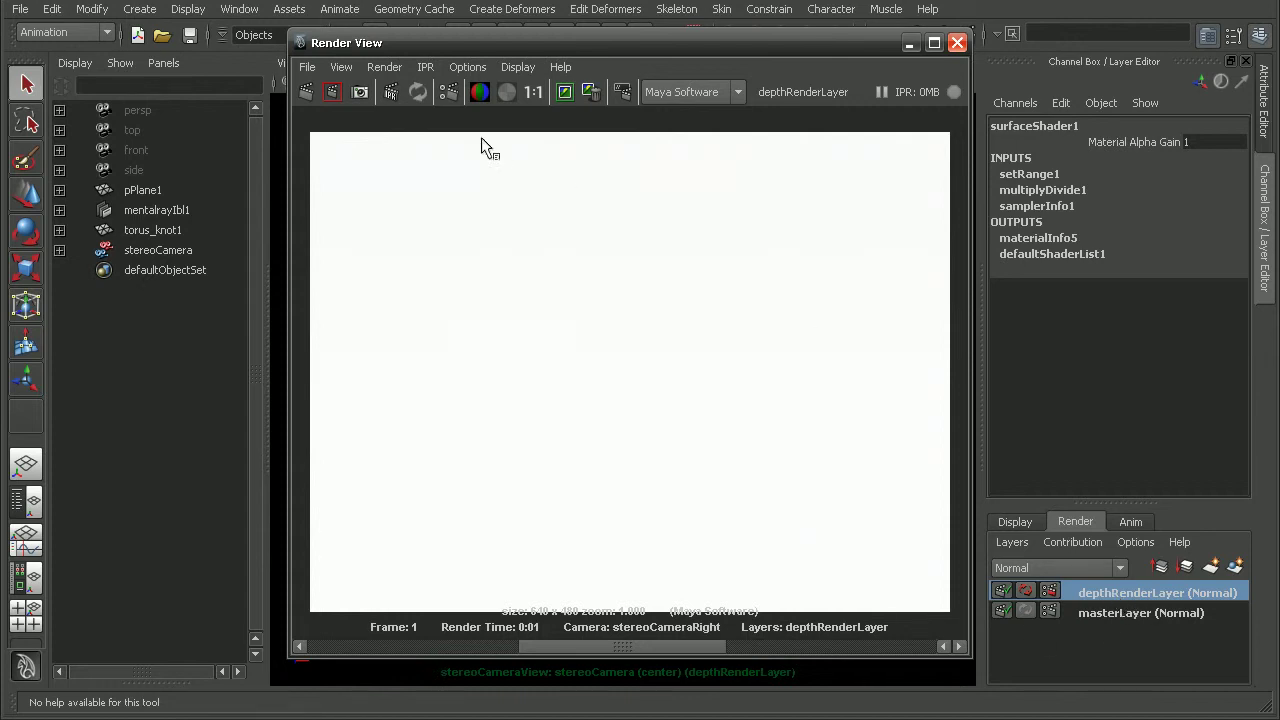
# Render depthRenderLayer from the persp camera, which also comes out white
pyautogui.click(394, 66)
pyautogui.moveTo(405, 183)
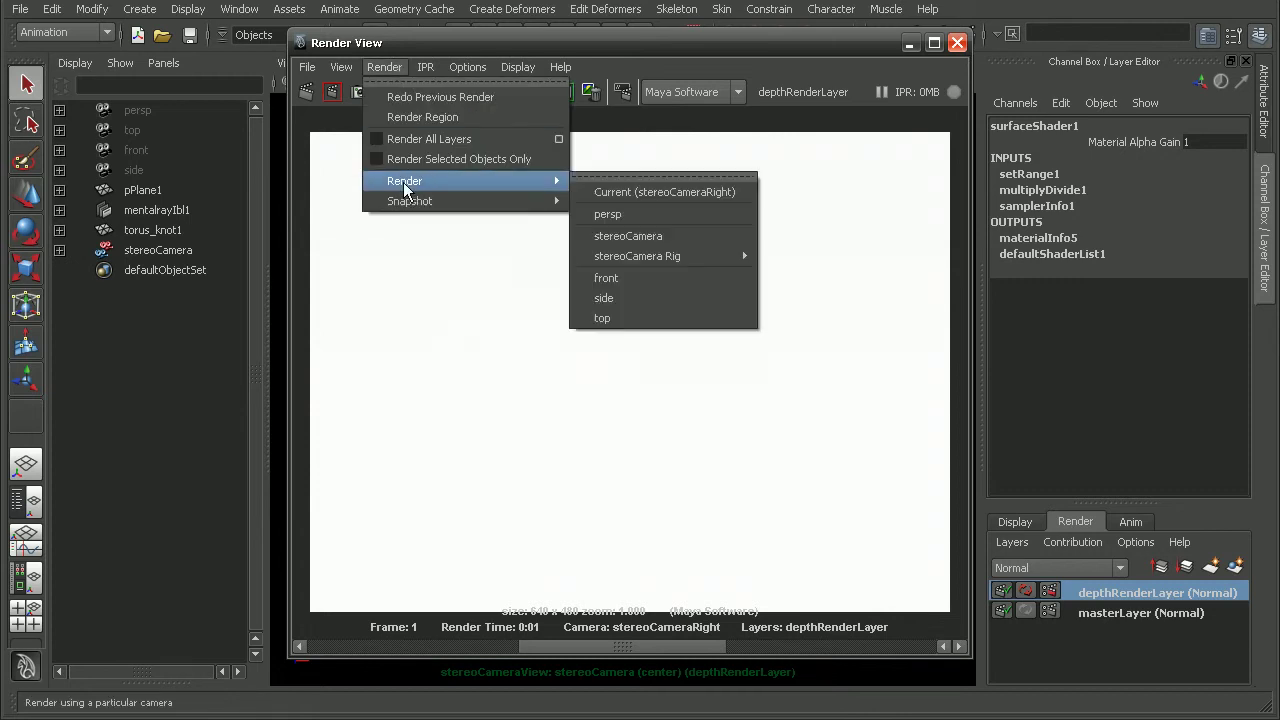
pyautogui.click(610, 215)
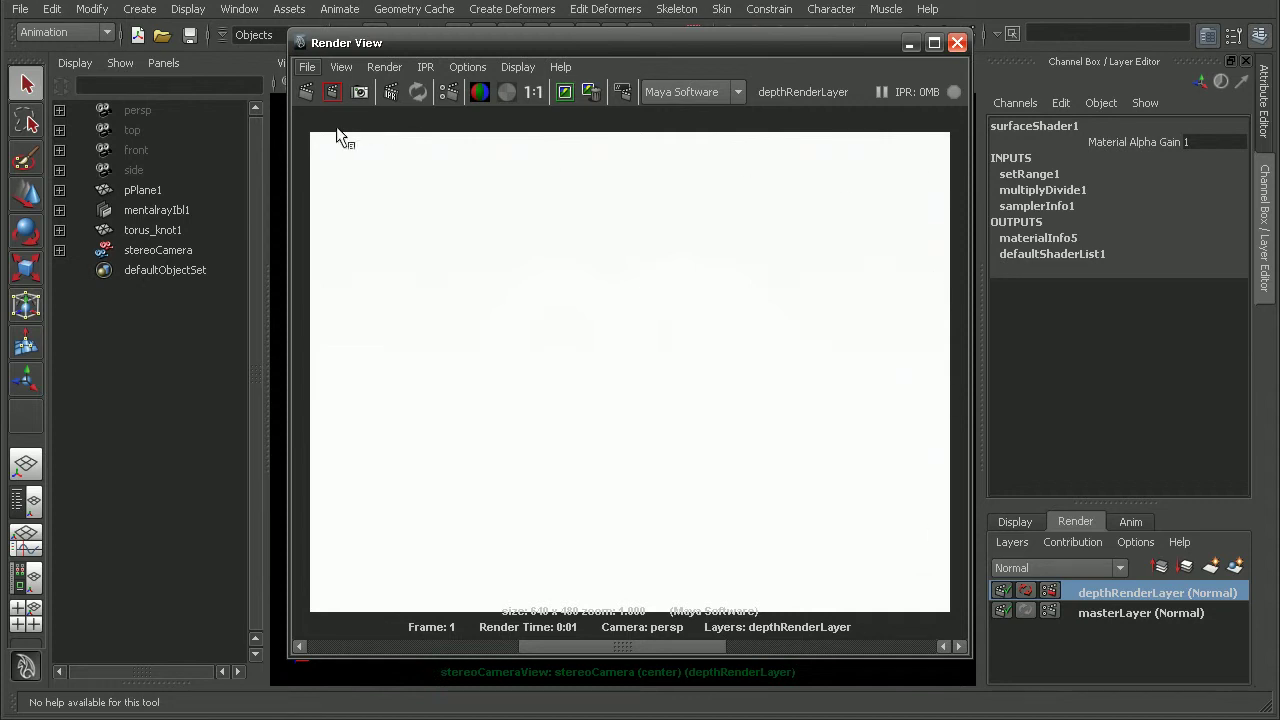
# Graph surfaceShader1's network in Hypershade across the full work area and select samplerInfo1
pyautogui.click(957, 43)
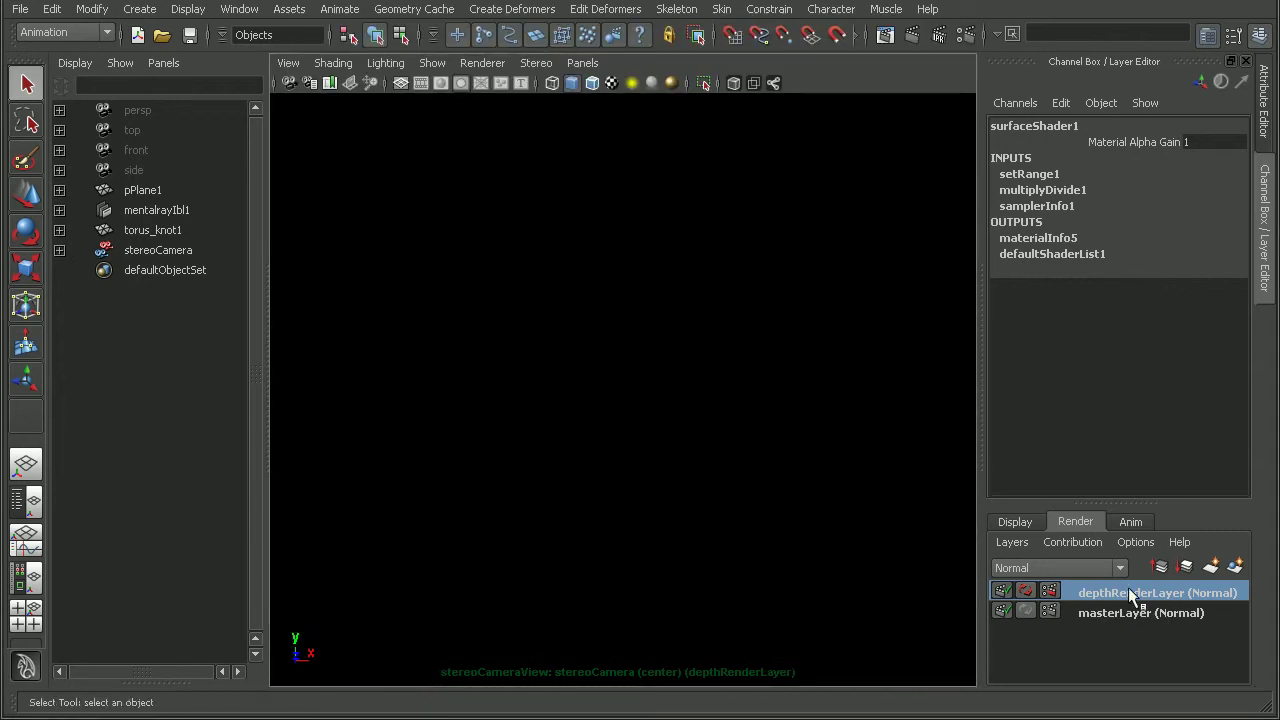
pyautogui.click(40, 575)
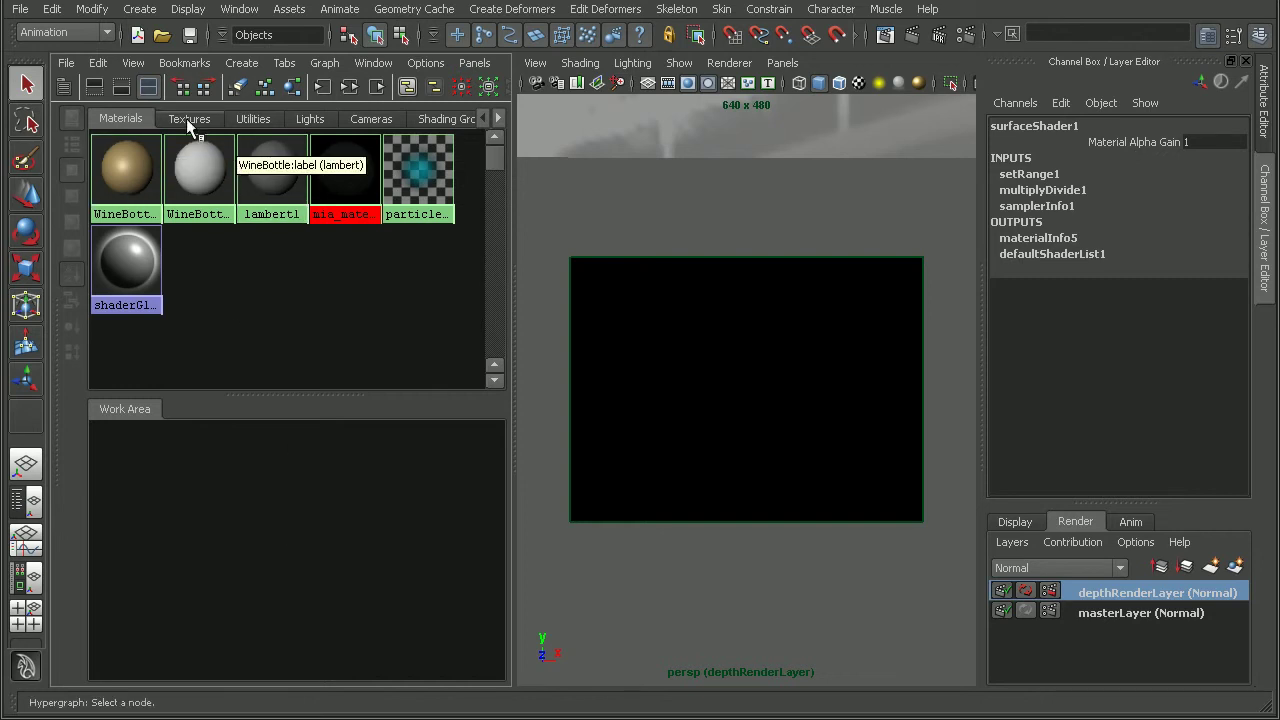
pyautogui.click(120, 119)
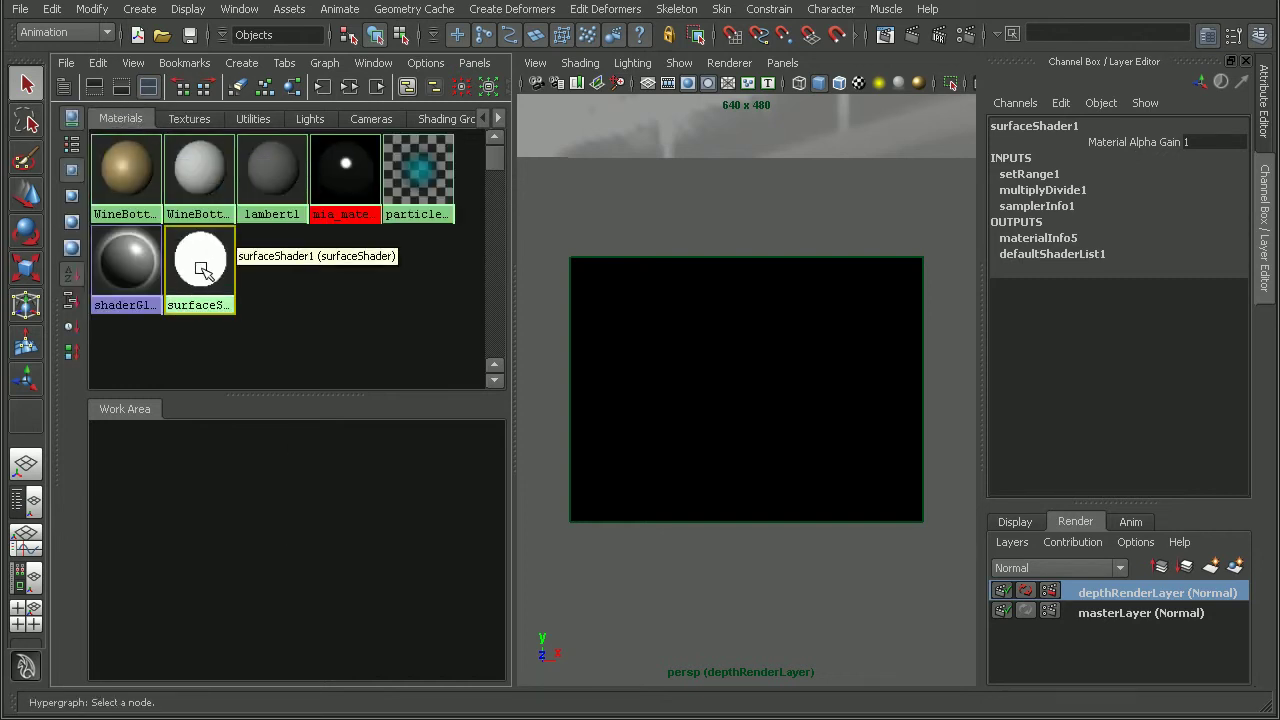
pyautogui.click(352, 89)
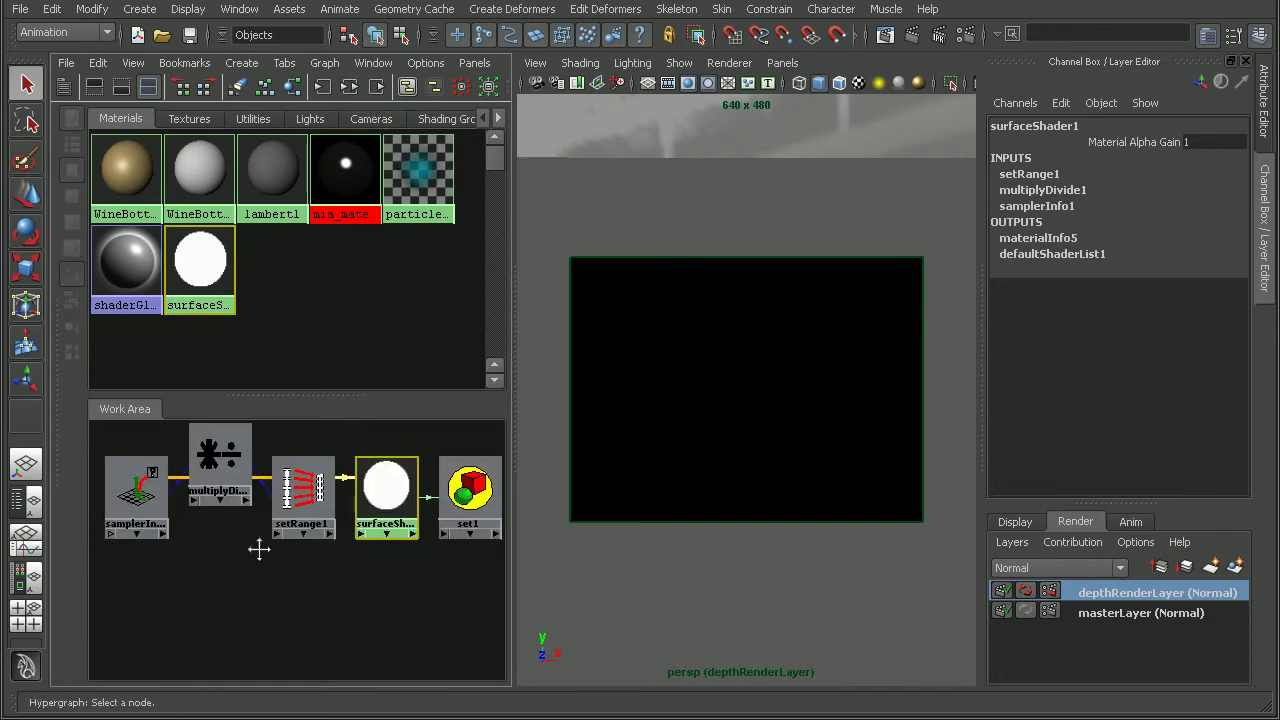
pyautogui.click(136, 89)
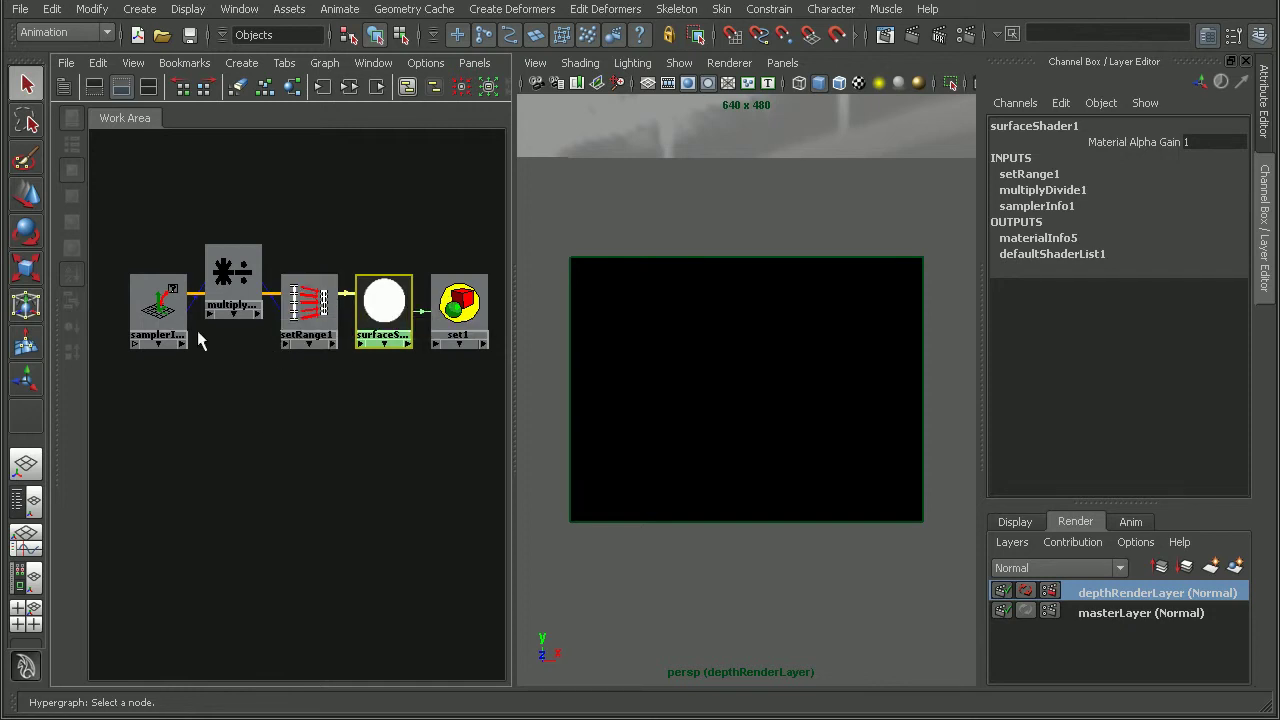
pyautogui.click(158, 306)
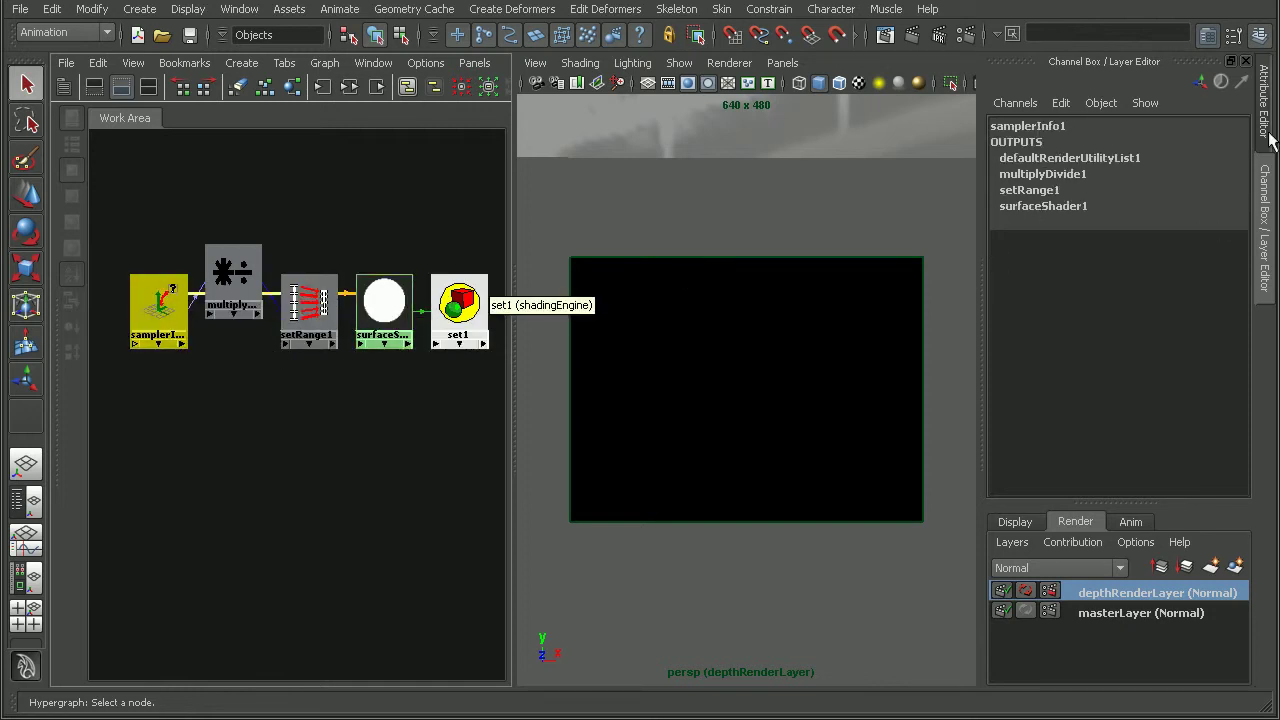
# Inspect samplerInfo1's clip plane attributes, then select setRange1 (Old Min 0.100, Old Max 10000.000)
pyautogui.click(1264, 100)
pyautogui.scroll(1, 1237, 403)
pyautogui.scroll(-1, 1237, 403)
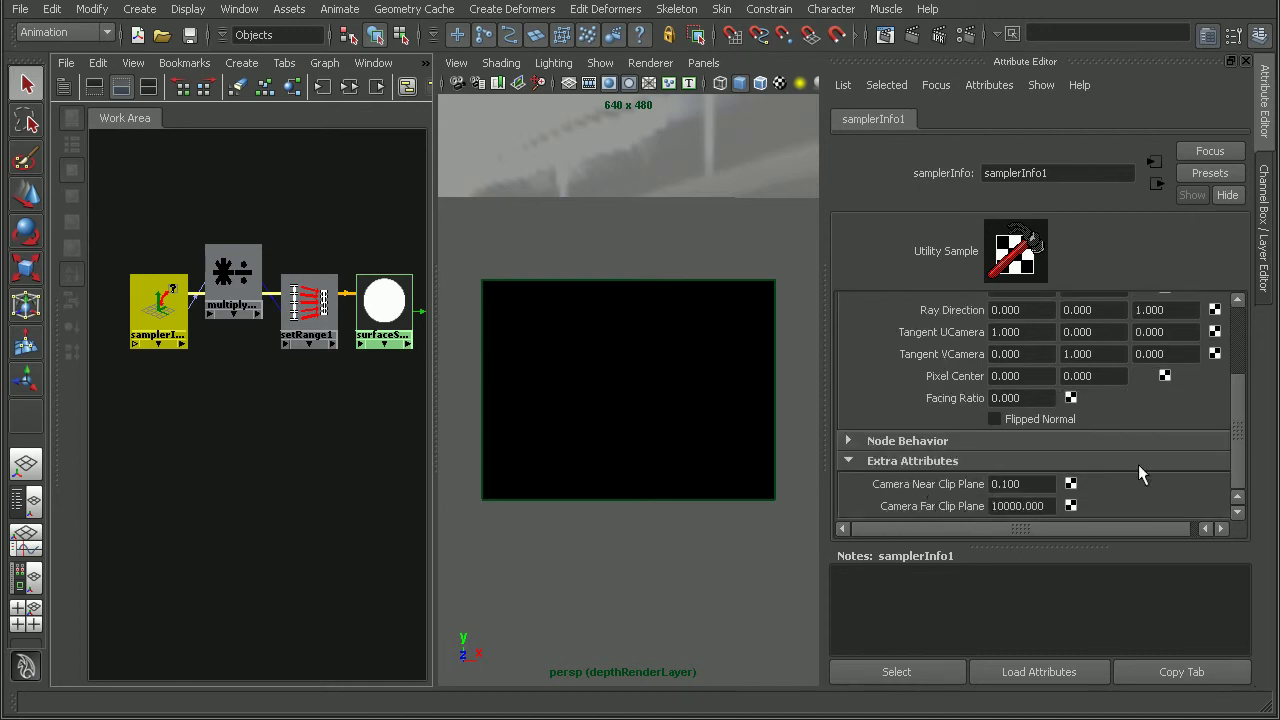
pyautogui.moveTo(1237, 433); pyautogui.dragTo(1236, 330)
pyautogui.click(305, 343)
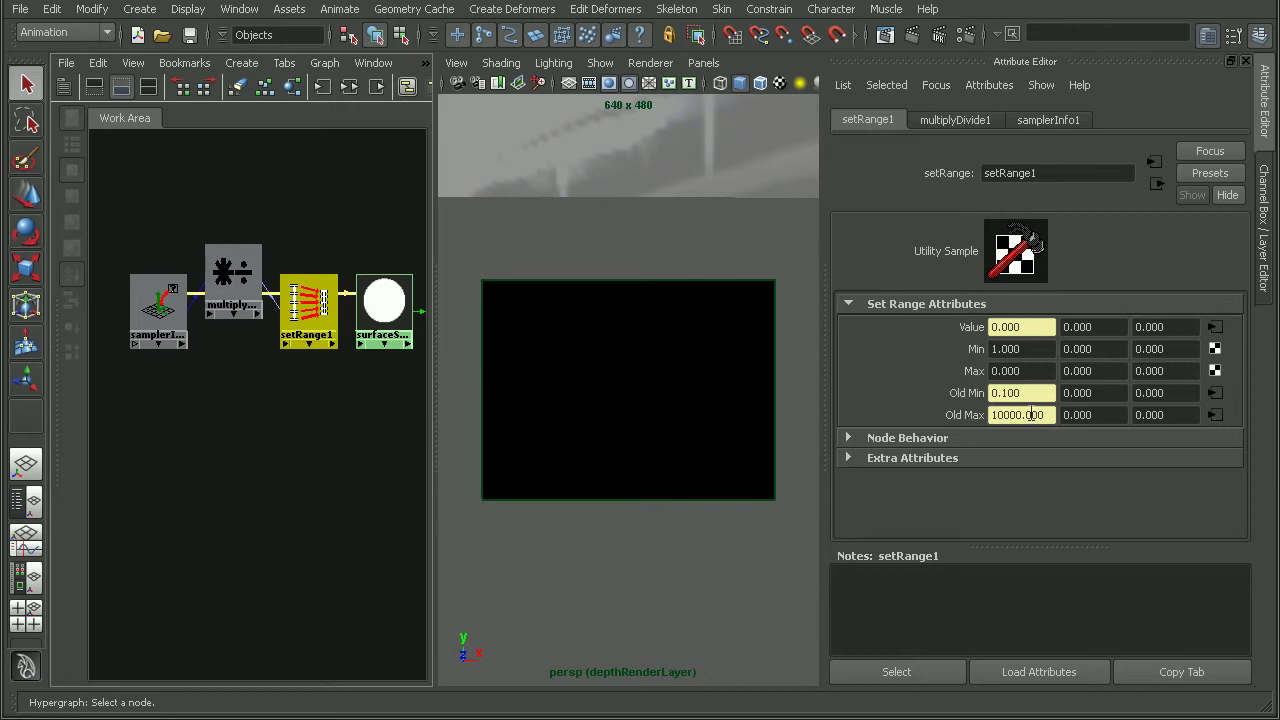
# Break the clip-plane connections on setRange1's Old Min and Old Max, leaving both at 0.000
pyautogui.rightClick(1018, 392)
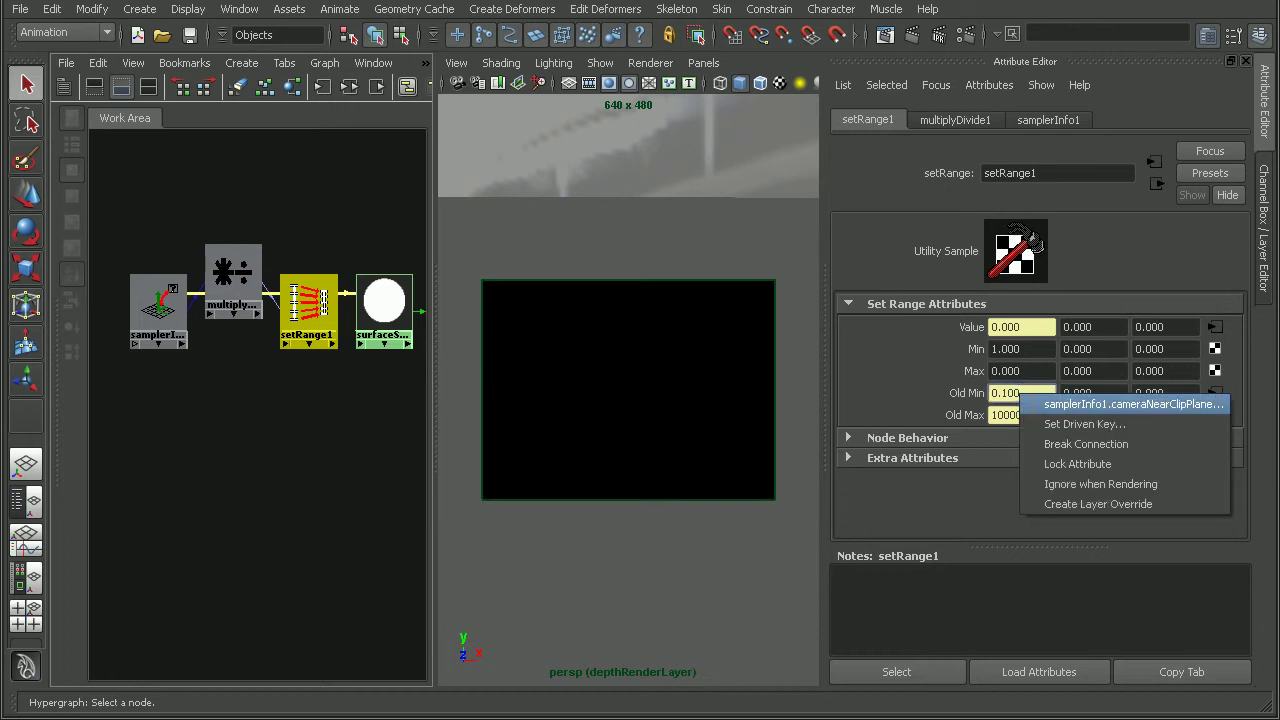
pyautogui.rightClick(1012, 416)
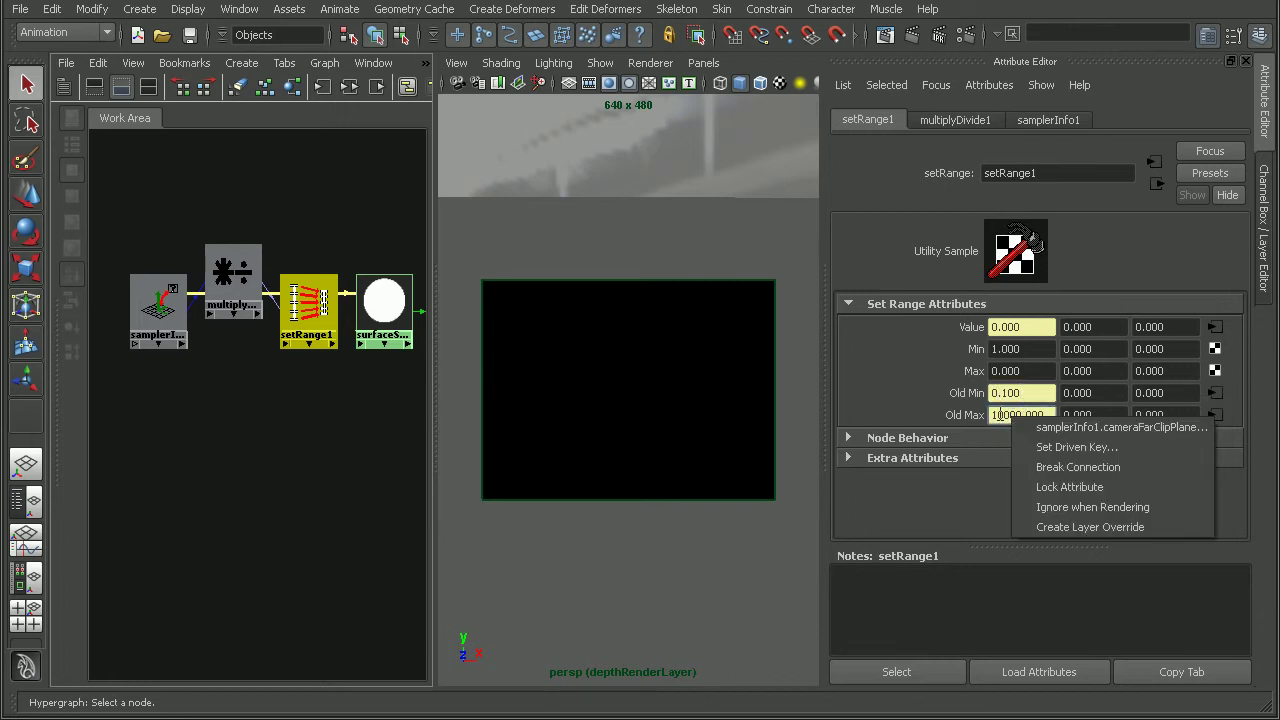
pyautogui.rightClick(1015, 393)
pyautogui.click(1046, 442)
pyautogui.rightClick(1040, 415)
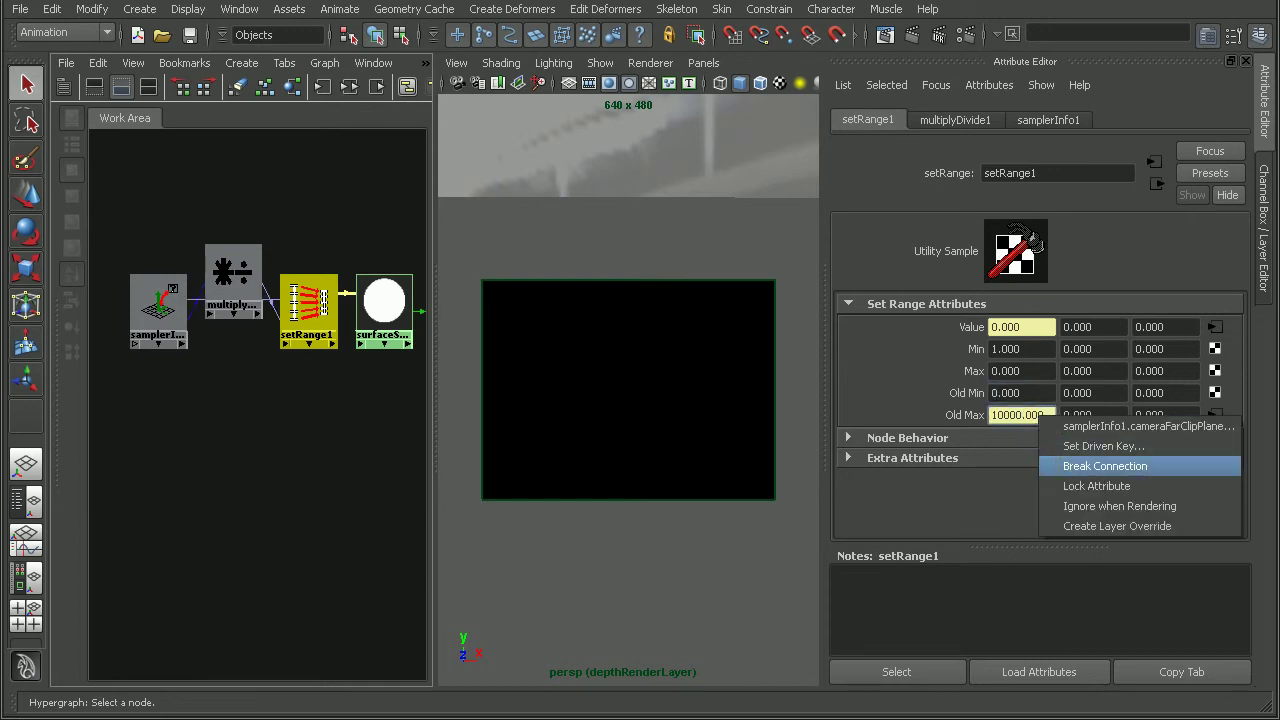
pyautogui.click(1105, 466)
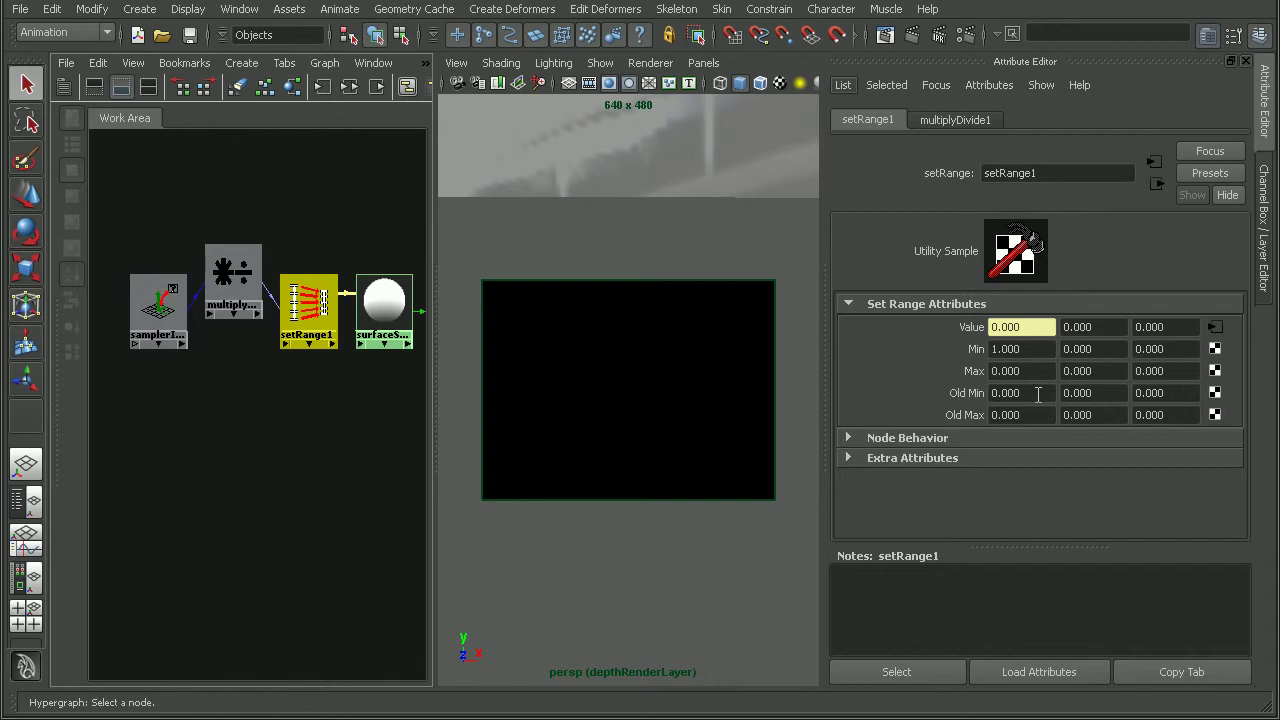
# Check the persp camera's clip plane distances, then return to setRange1's attributes
pyautogui.click(1026, 393)
pyautogui.click(458, 83)
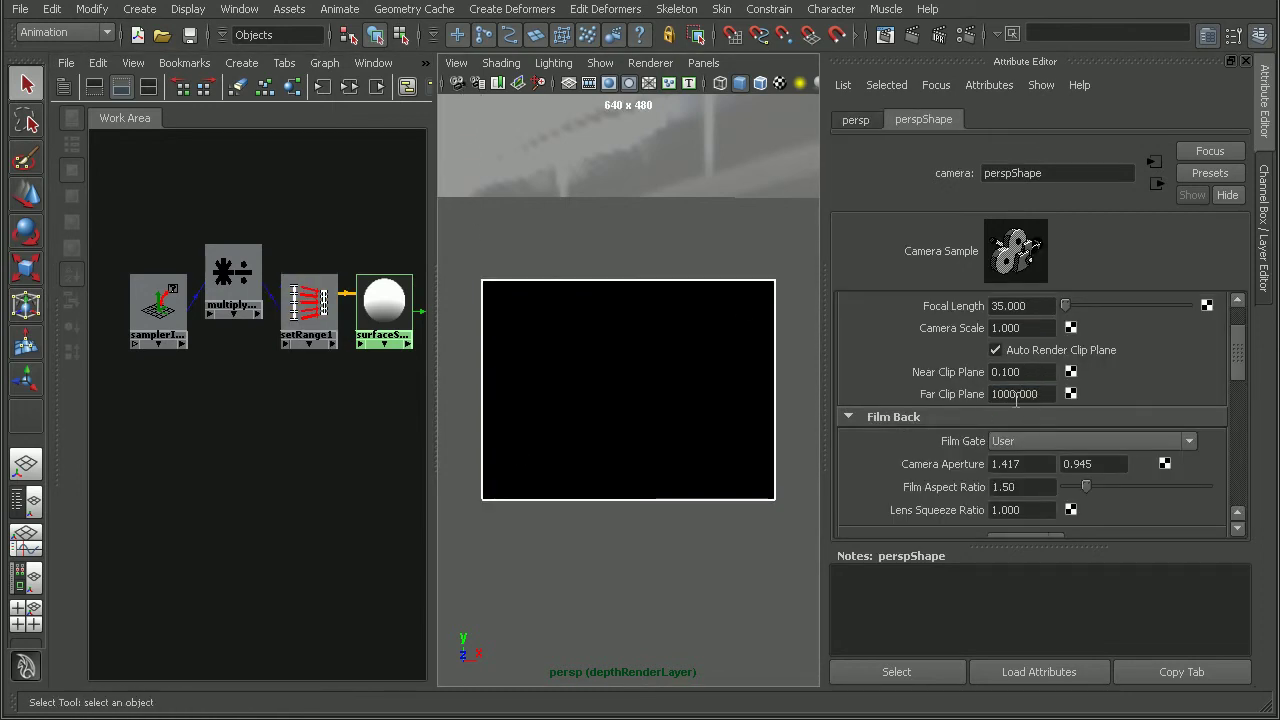
pyautogui.click(316, 318)
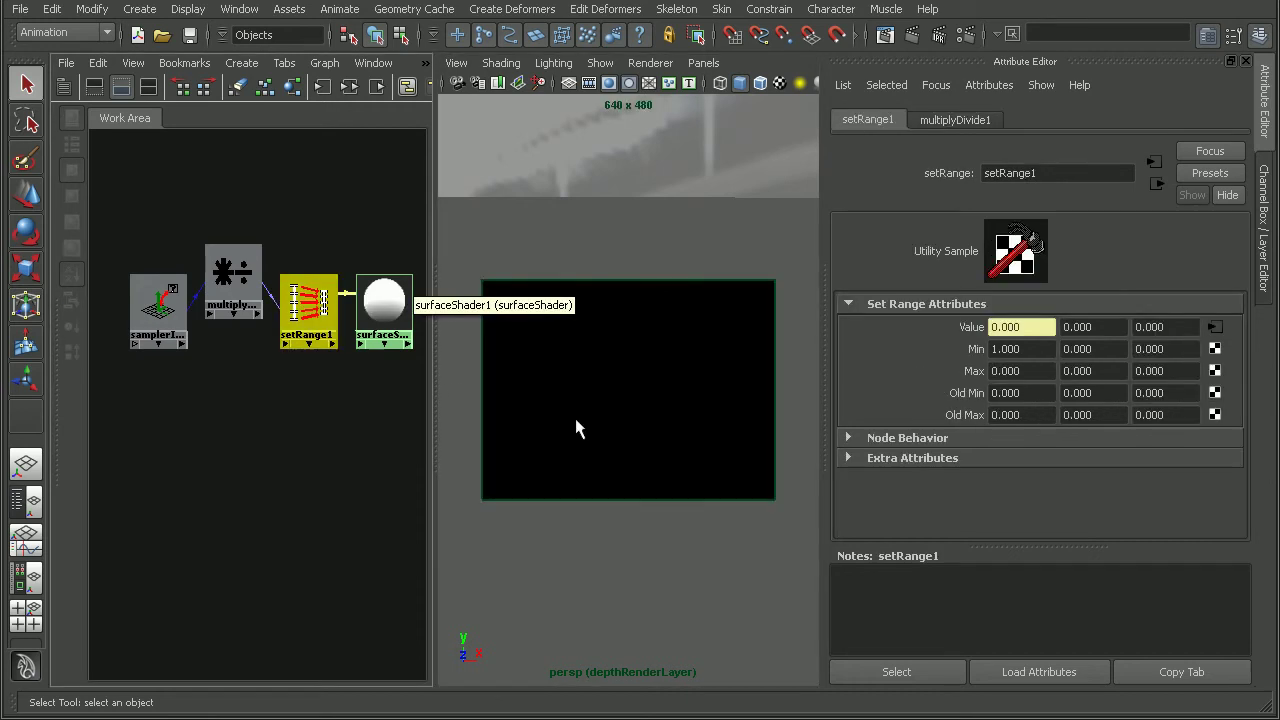
# Set setRange1's Old Min to 0.1 and Old Max to 100
pyautogui.click(1020, 393)
pyautogui.write('0.1')
pyautogui.click(1042, 416)
pyautogui.write('100')
pyautogui.press('Return')
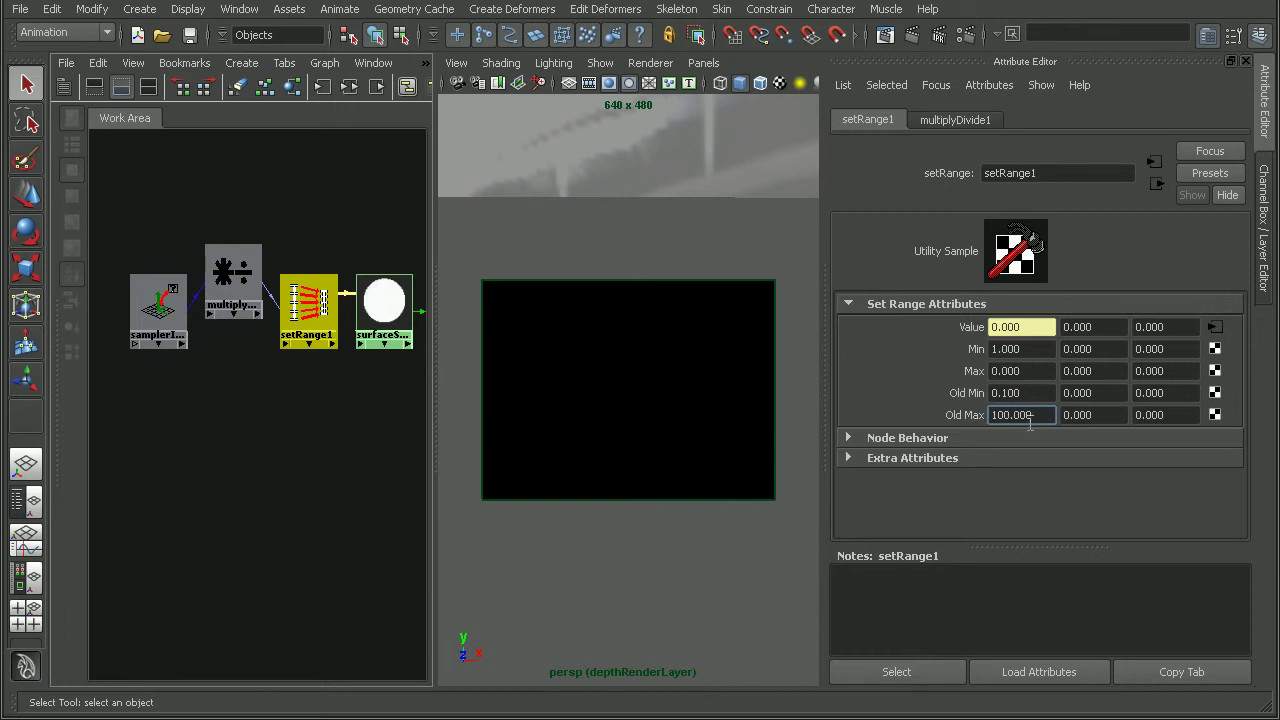
# Render the current frame from persp, producing a grayscale depth gradient, and reposition the window
pyautogui.click(907, 39)
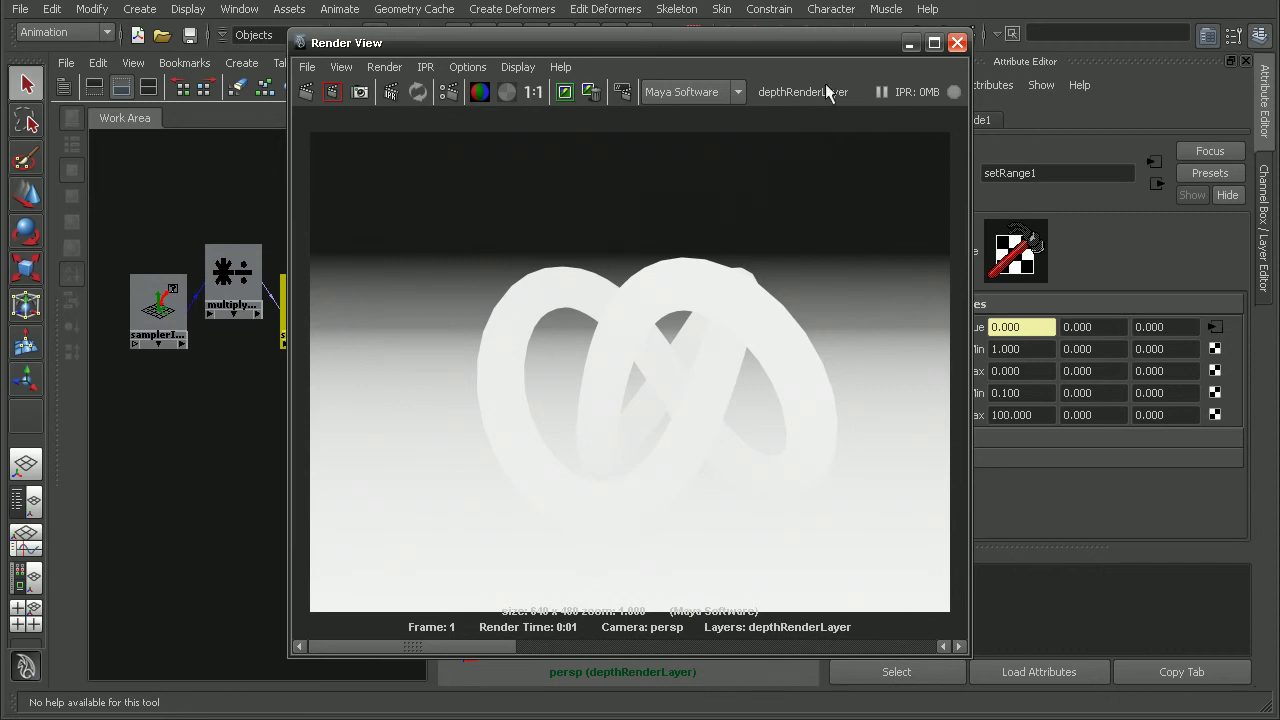
pyautogui.moveTo(797, 45); pyautogui.dragTo(747, 49)
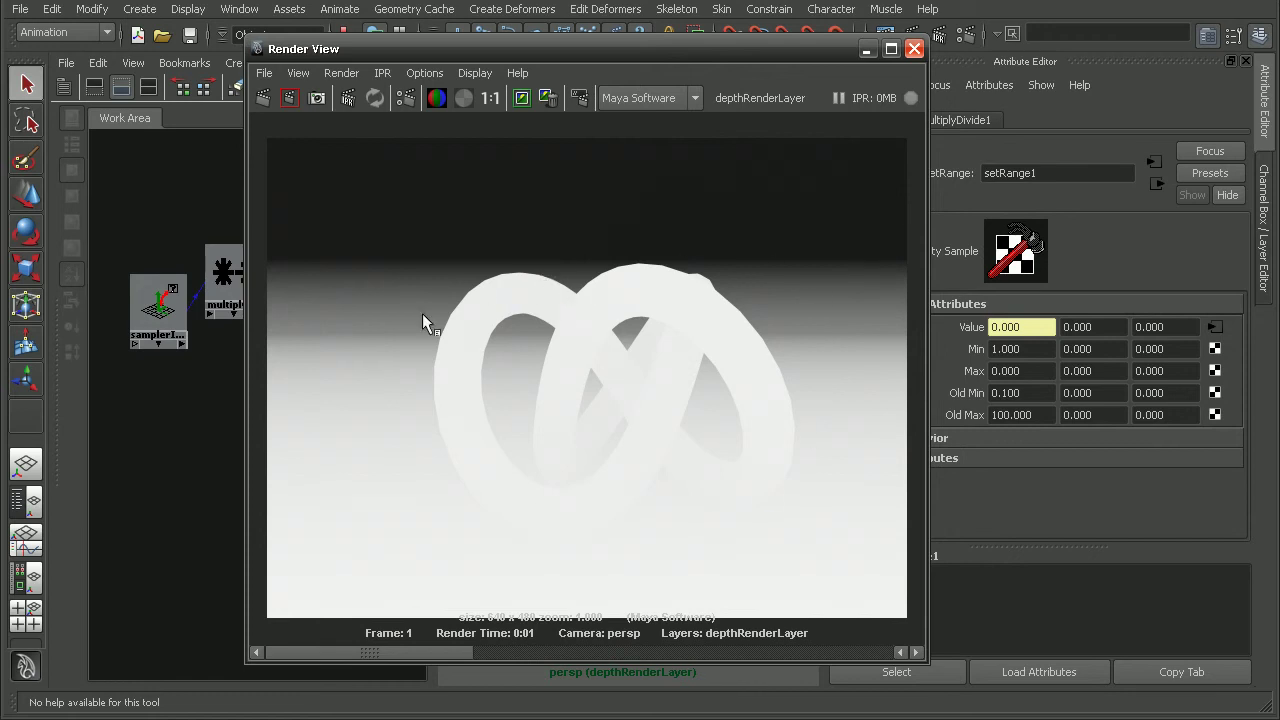
# Render depth images from stereoCameraLeft, then stereoCameraRight, each showing a visible gradient
pyautogui.click(342, 74)
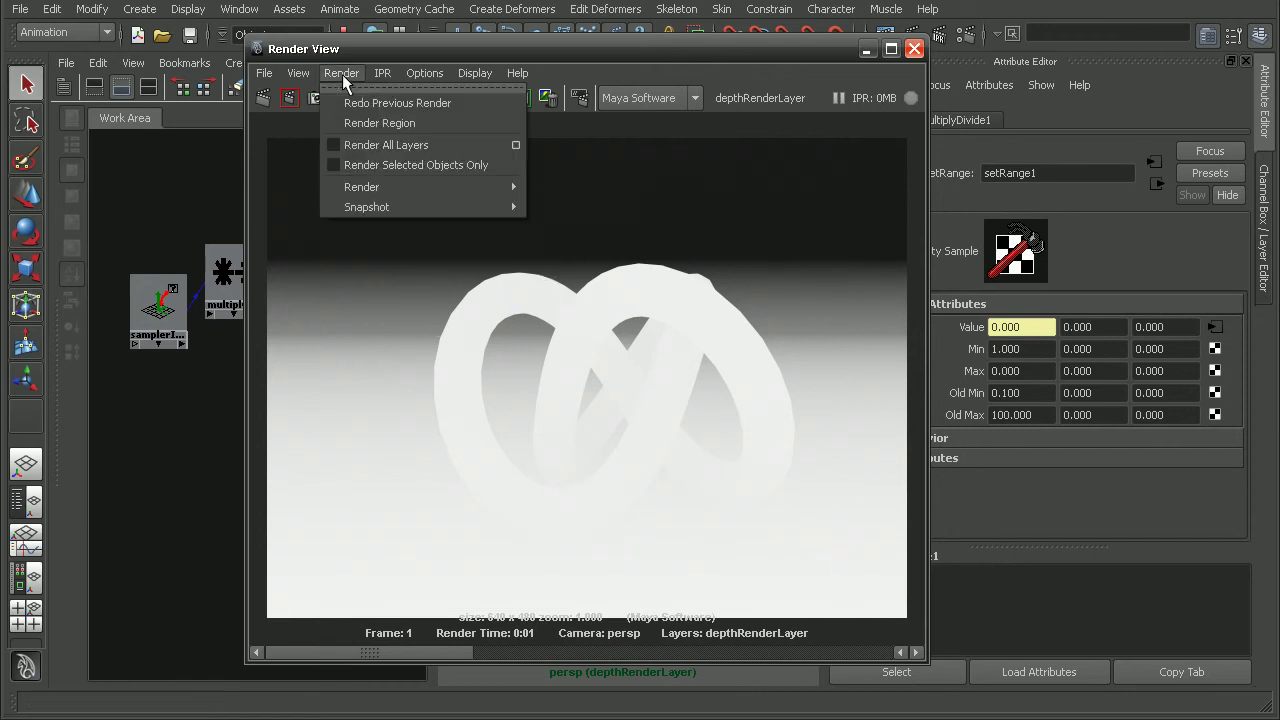
pyautogui.moveTo(353, 187)
pyautogui.moveTo(598, 262)
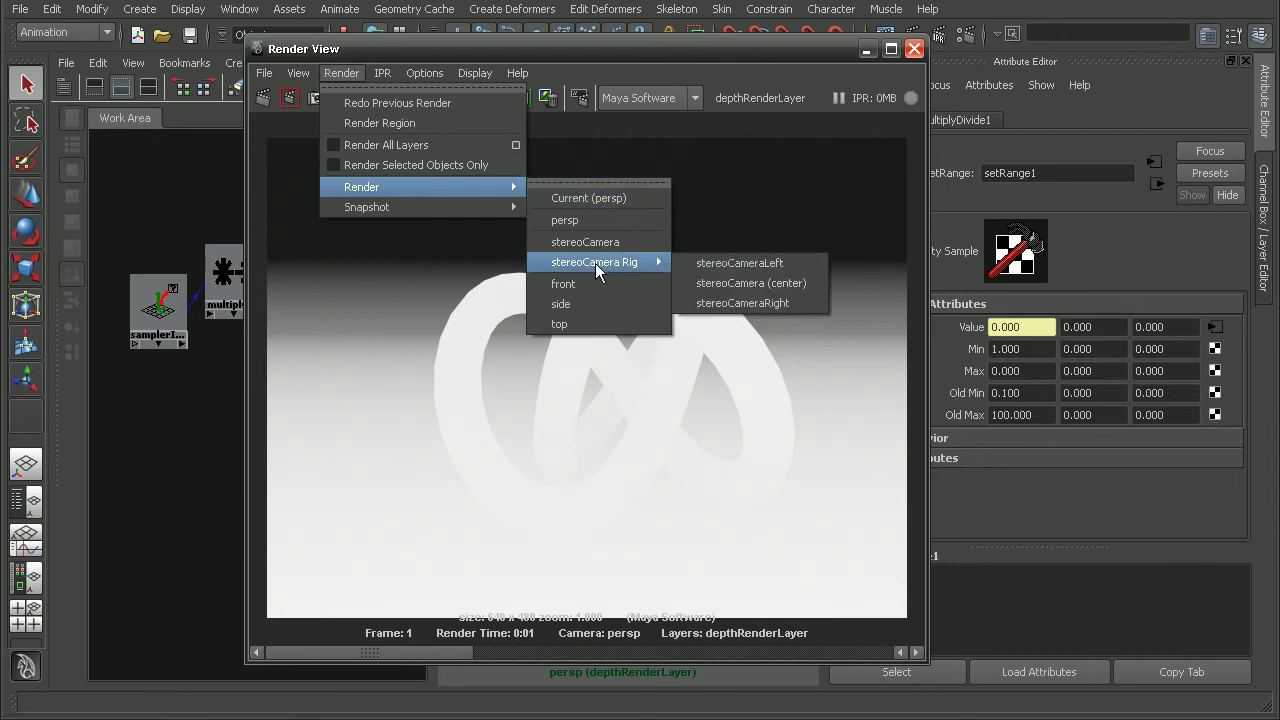
pyautogui.click(757, 263)
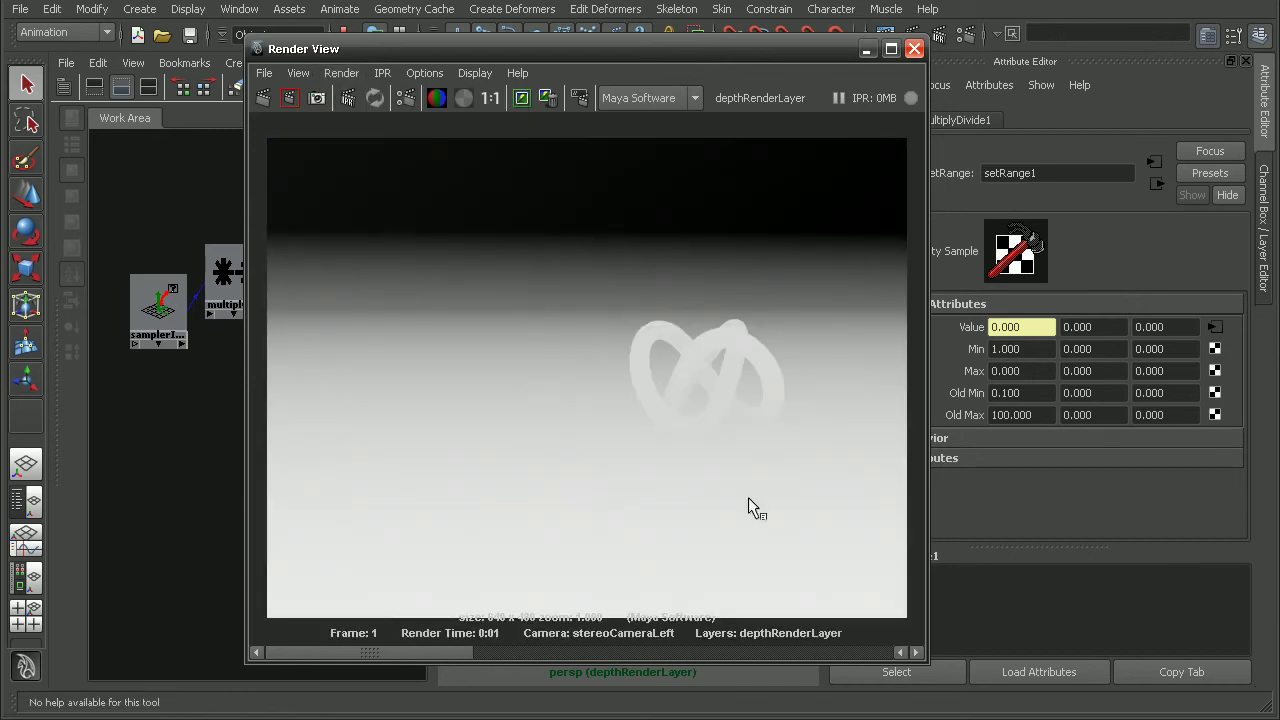
pyautogui.click(341, 73)
pyautogui.moveTo(403, 186)
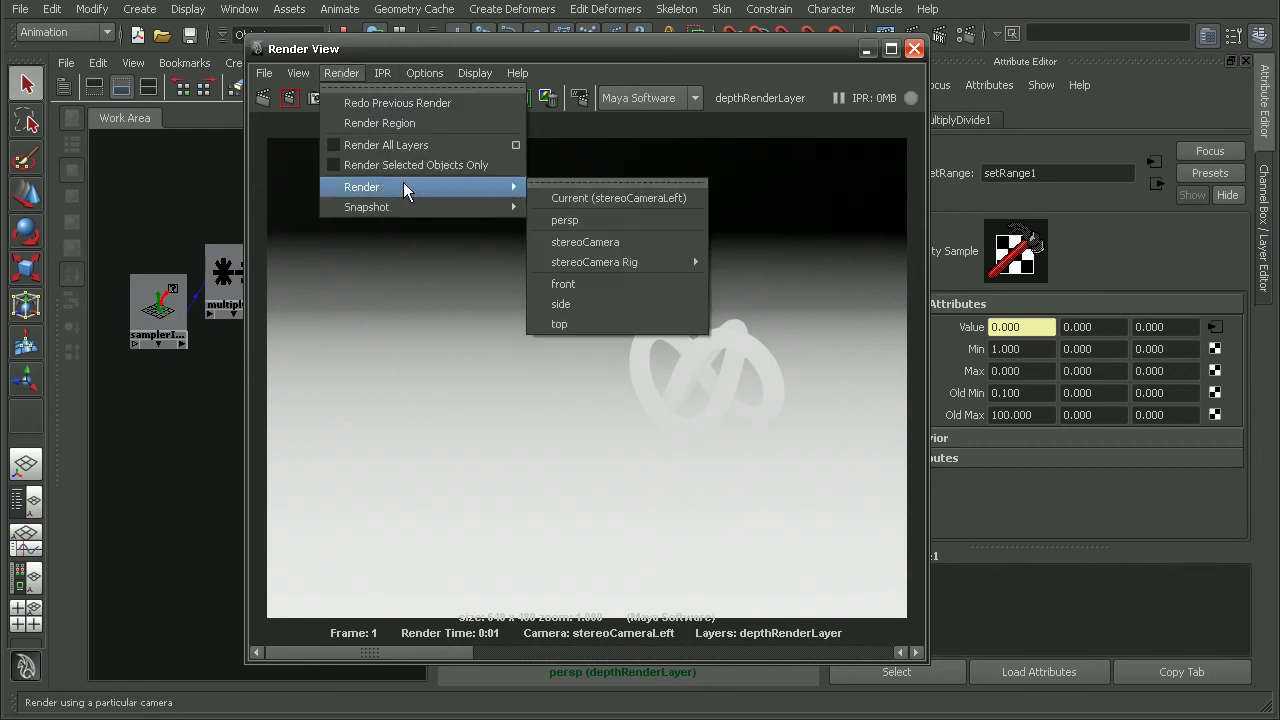
pyautogui.moveTo(640, 262)
pyautogui.click(791, 277)
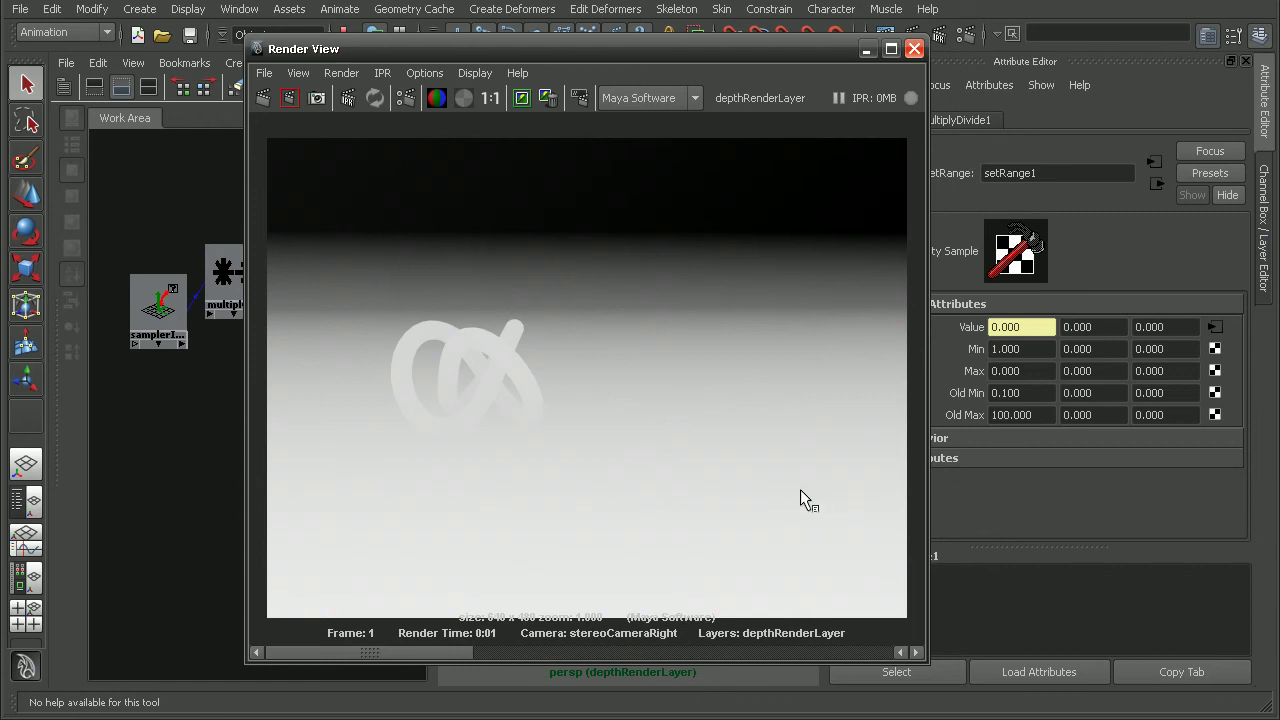
# Show Render Settings with stereoCamera (Stereo Pair) as the renderable camera and prefix stereoTest_<Camera>
pyautogui.click(968, 34)
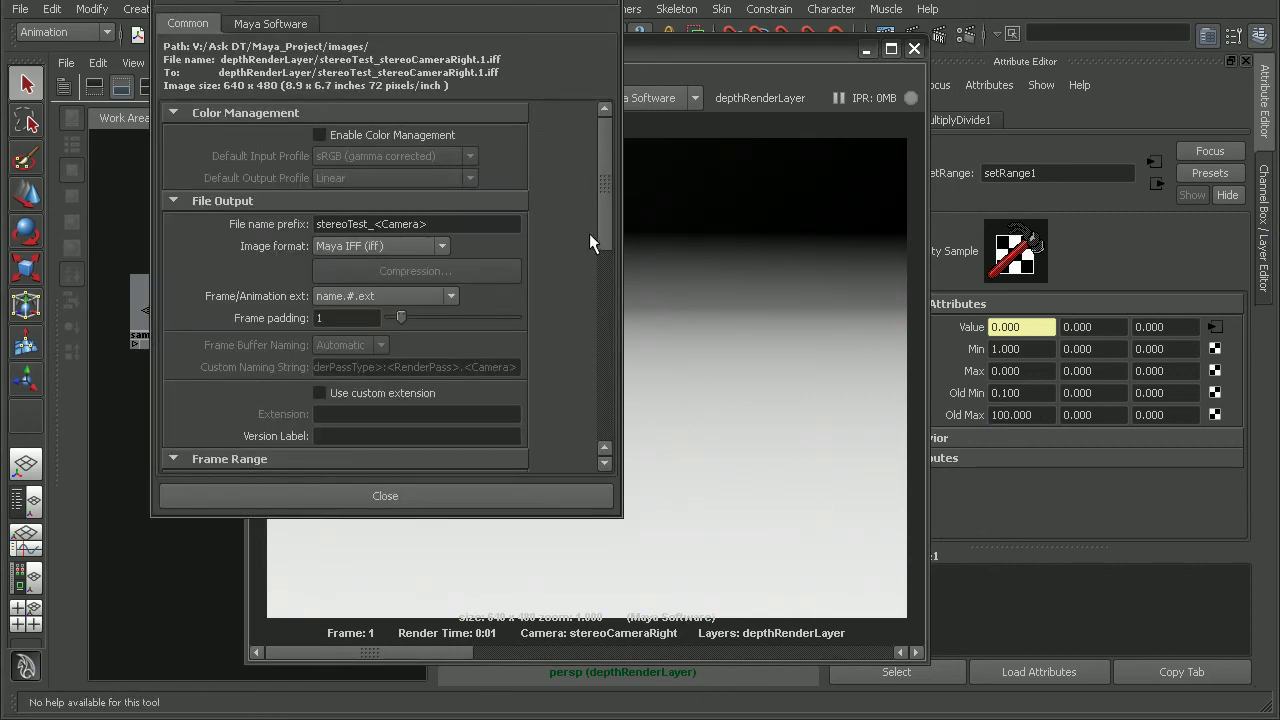
pyautogui.moveTo(596, 234); pyautogui.dragTo(601, 362)
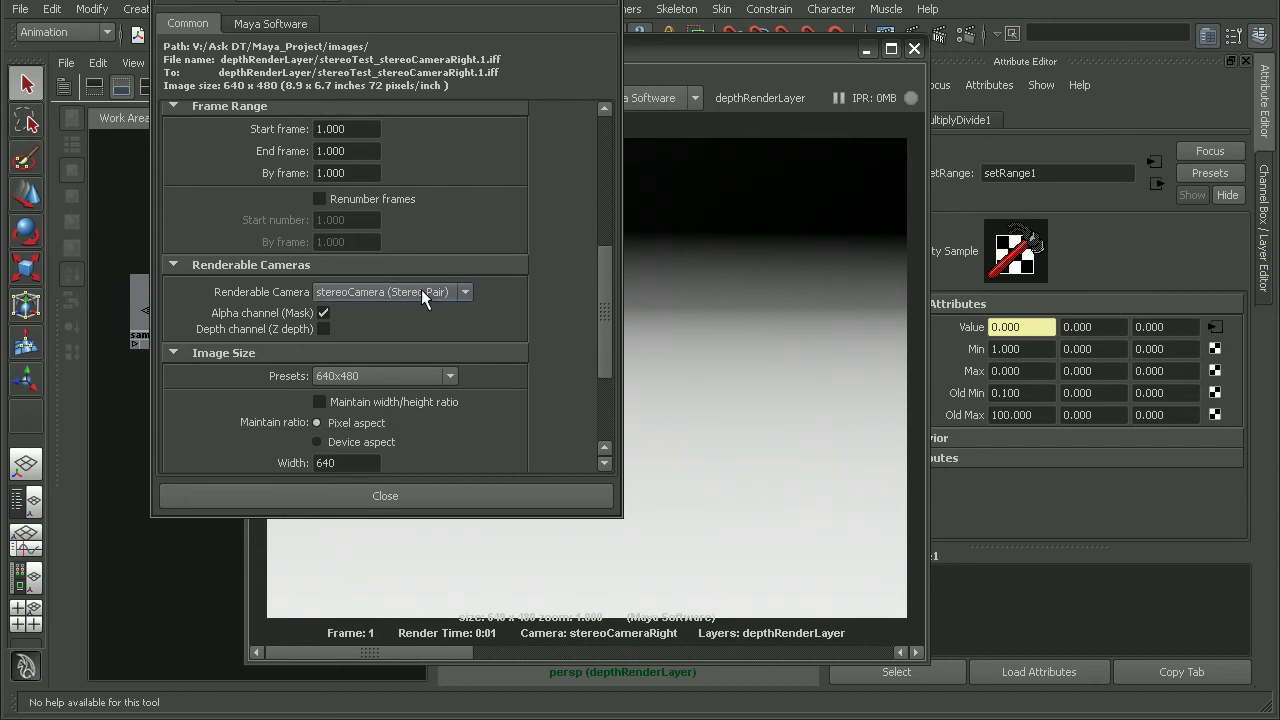